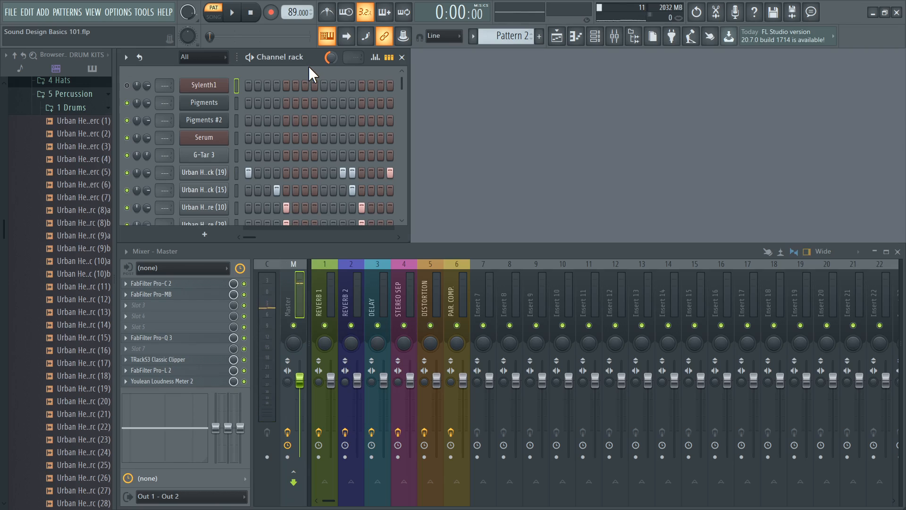
Open the Sylenth1 synth, initialise its current preset and enlarge the plugin window
{"action": "left_click", "coordinate": [207, 85]}
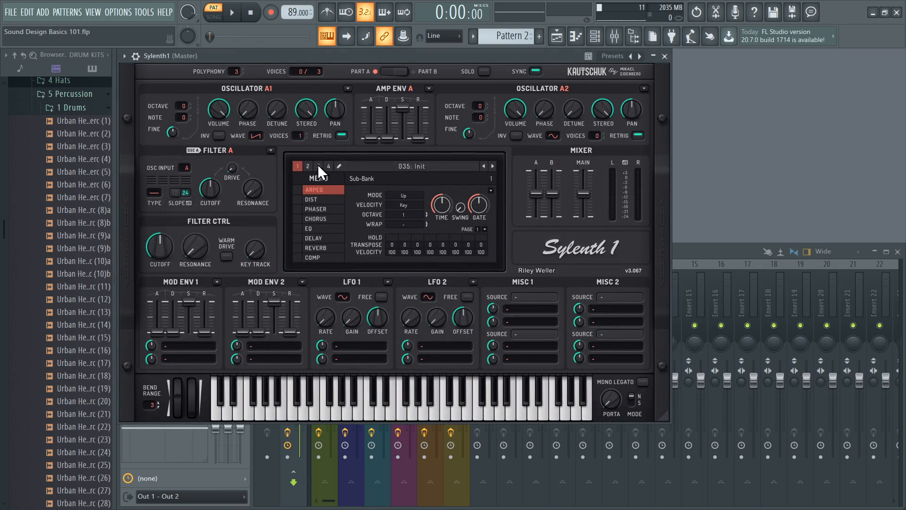
{"action": "left_click", "coordinate": [320, 178]}
{"action": "mouse_move", "coordinate": [355, 190]}
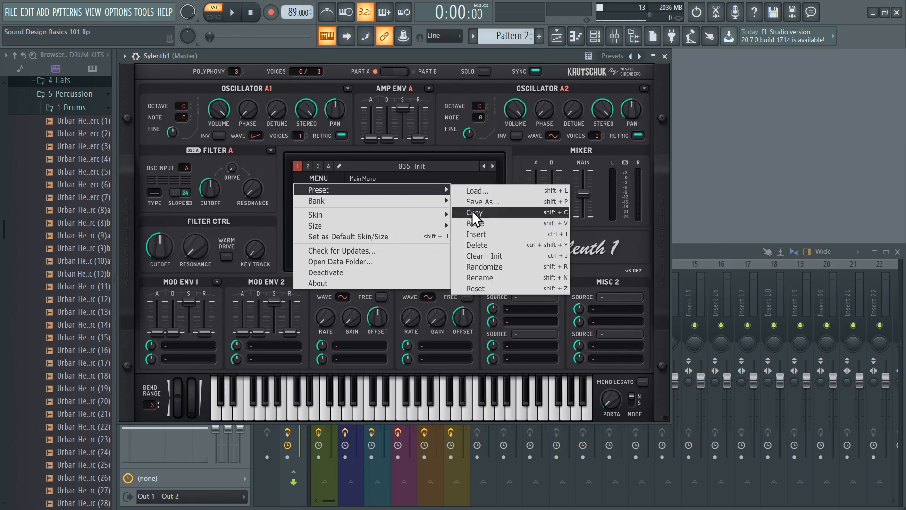
{"action": "left_click", "coordinate": [497, 252]}
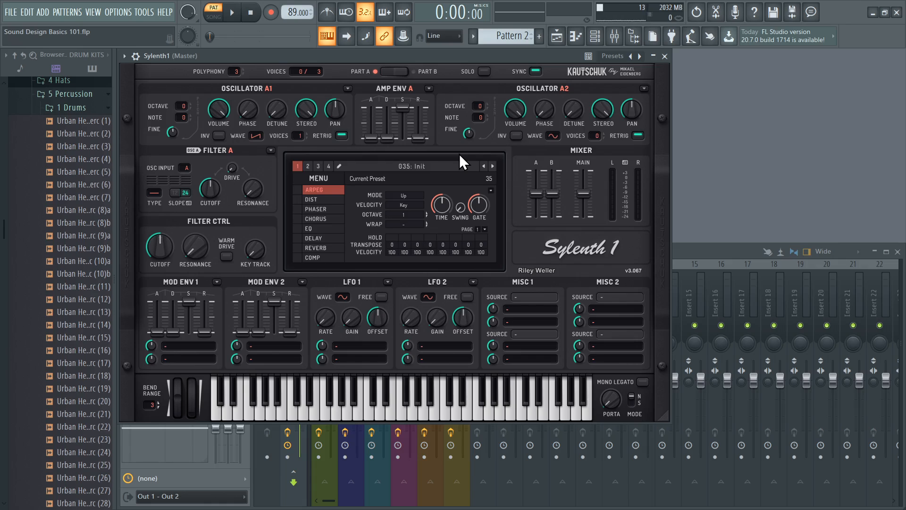
{"action": "left_click_drag", "start_coordinate": [666, 416], "coordinate": [749, 474]}
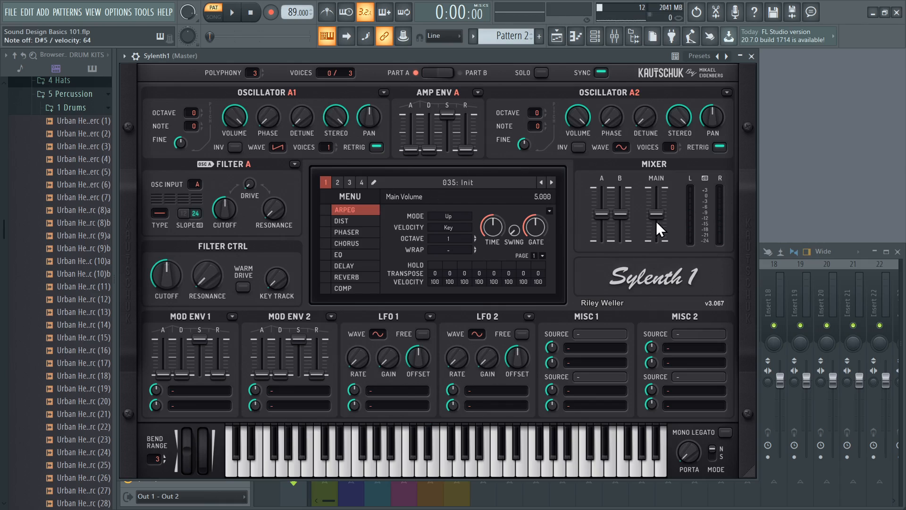
Lower the main mixer volume and give oscillator A1 5 voices, about 3.65 detune and retrigger off
{"action": "left_click_drag", "start_coordinate": [656, 220], "coordinate": [665, 254]}
{"action": "left_click_drag", "start_coordinate": [329, 145], "coordinate": [306, 43]}
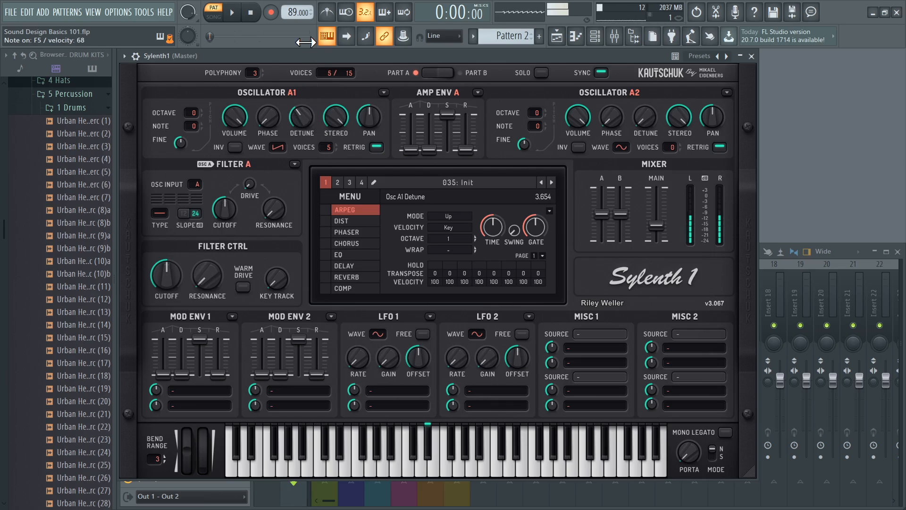
{"action": "left_click", "coordinate": [376, 147]}
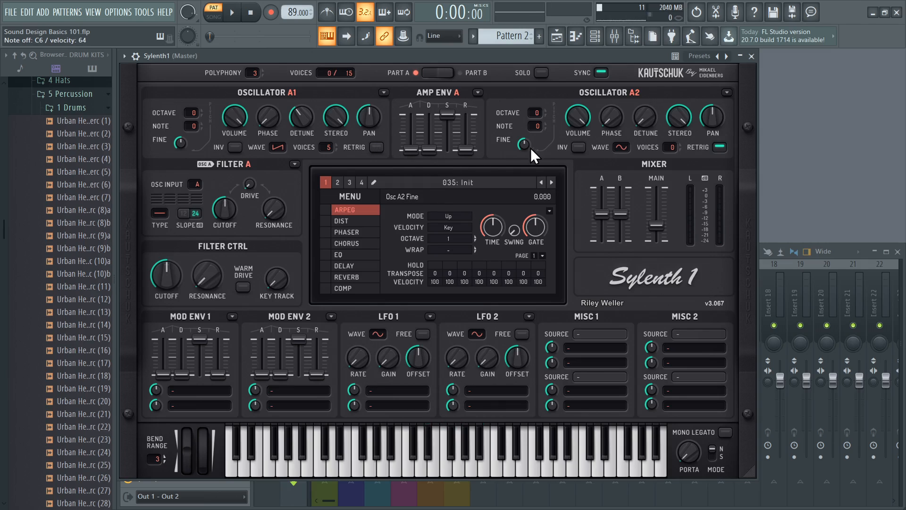
Set oscillator A2 to a Pulse waveform with 2 voices and octave +1
{"action": "left_click", "coordinate": [621, 147]}
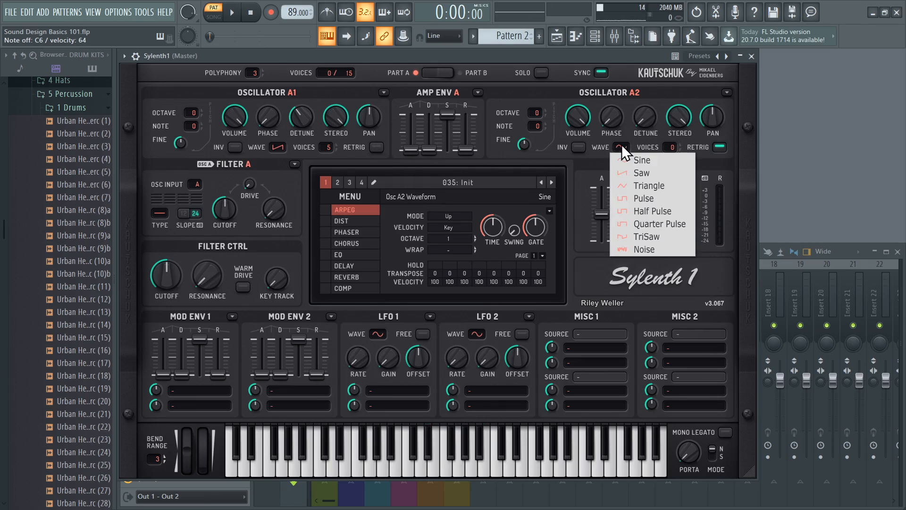
{"action": "left_click", "coordinate": [649, 198]}
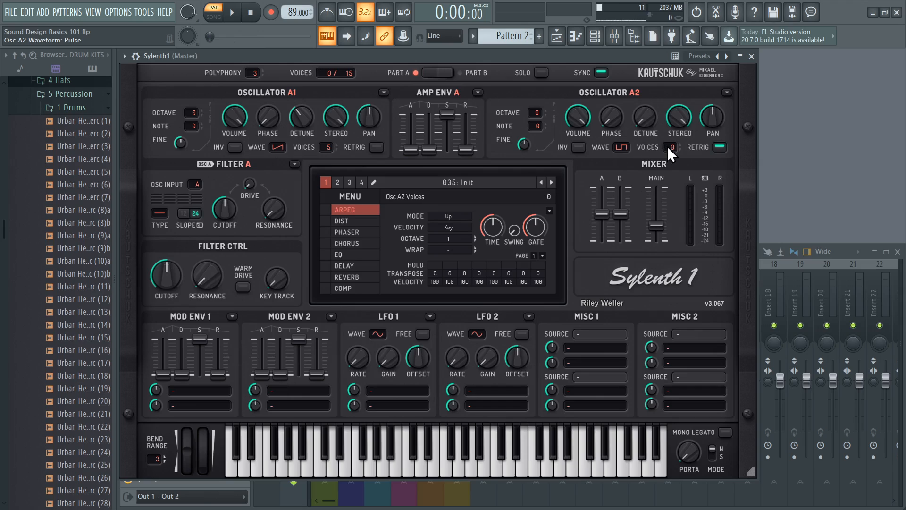
{"action": "left_click_drag", "start_coordinate": [667, 147], "coordinate": [680, 118]}
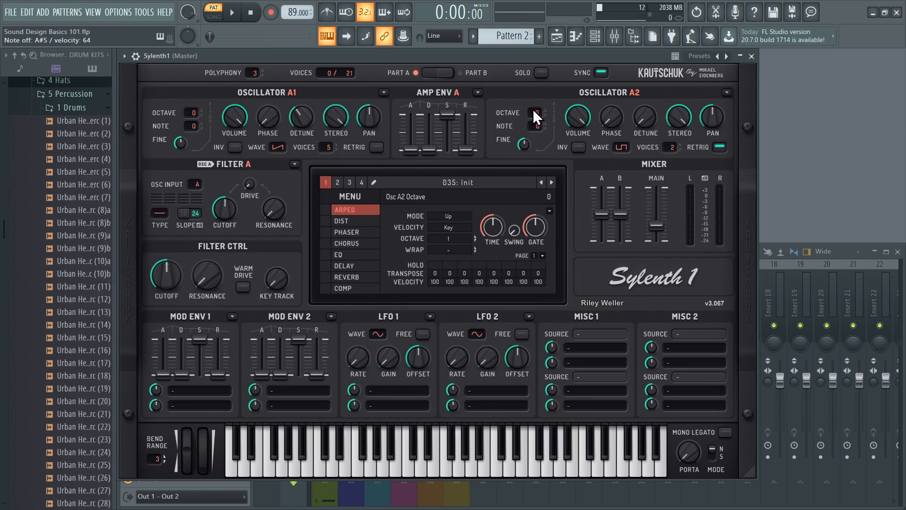
{"action": "left_click_drag", "start_coordinate": [534, 112], "coordinate": [536, 102]}
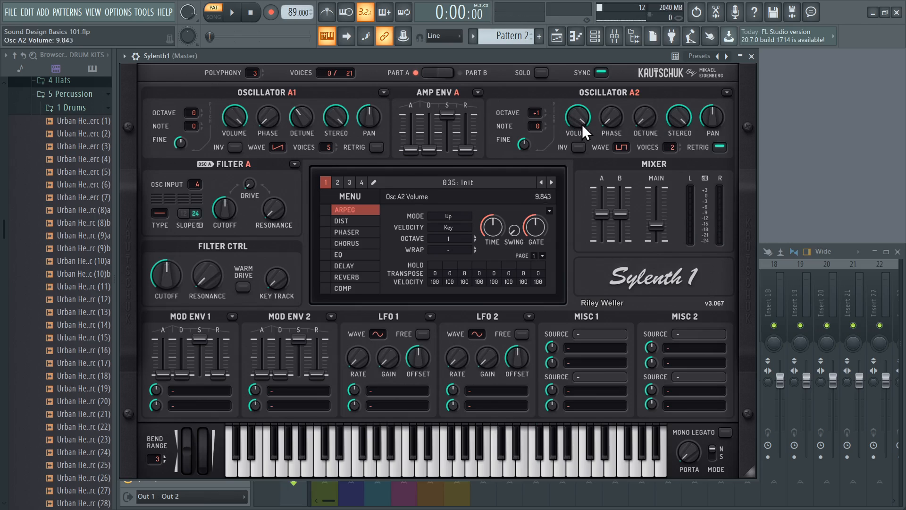
Lower oscillator A2's volume, raise its voices to 7 and detune to about 3.48, and toggle its retrigger off and on again
{"action": "left_click_drag", "start_coordinate": [582, 123], "coordinate": [579, 159]}
{"action": "left_click_drag", "start_coordinate": [638, 125], "coordinate": [647, 89]}
{"action": "left_click_drag", "start_coordinate": [674, 147], "coordinate": [687, 78]}
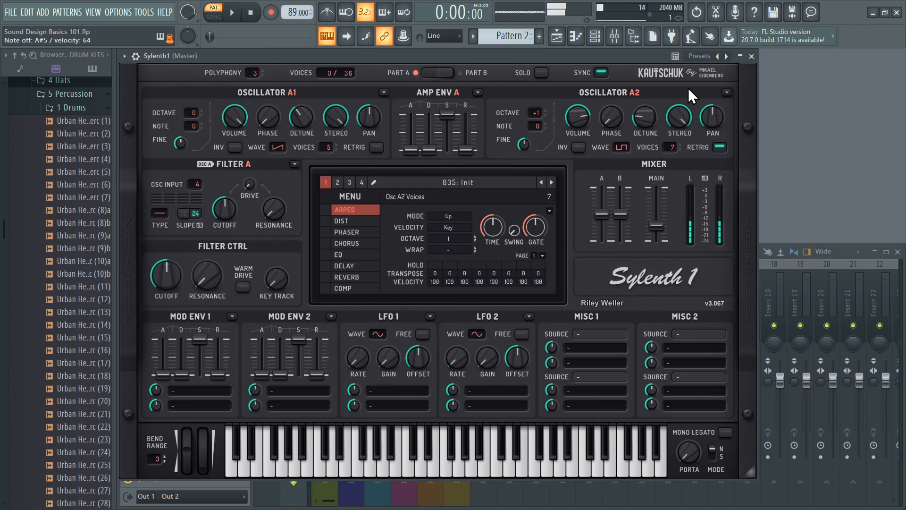
{"action": "mouse_move", "coordinate": [640, 109]}
{"action": "left_mouse_down"}
{"action": "mouse_move", "coordinate": [635, 118]}
{"action": "mouse_move", "coordinate": [641, 91]}
{"action": "left_mouse_up"}
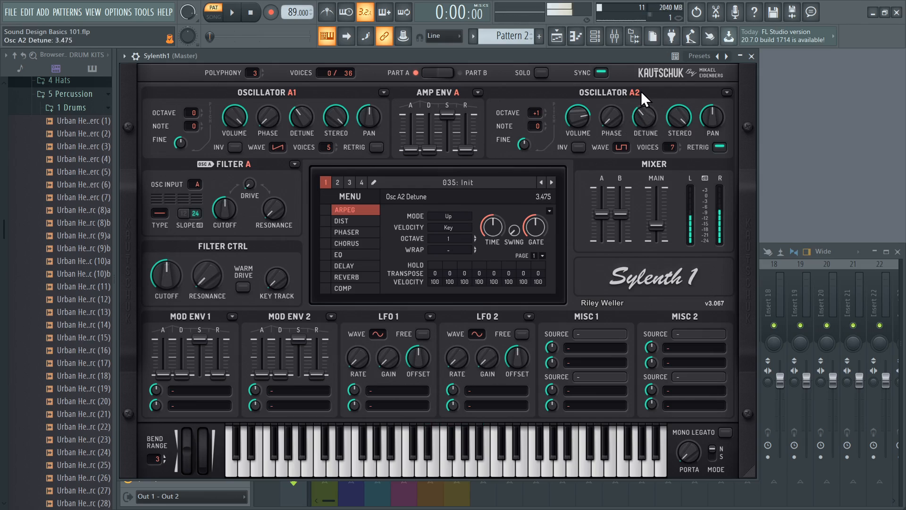
{"action": "left_click", "coordinate": [718, 146]}
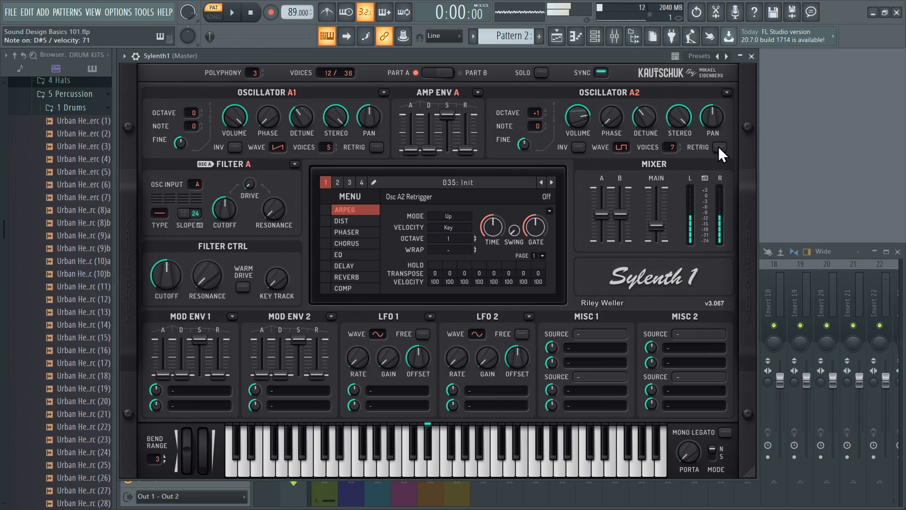
{"action": "left_click", "coordinate": [718, 146]}
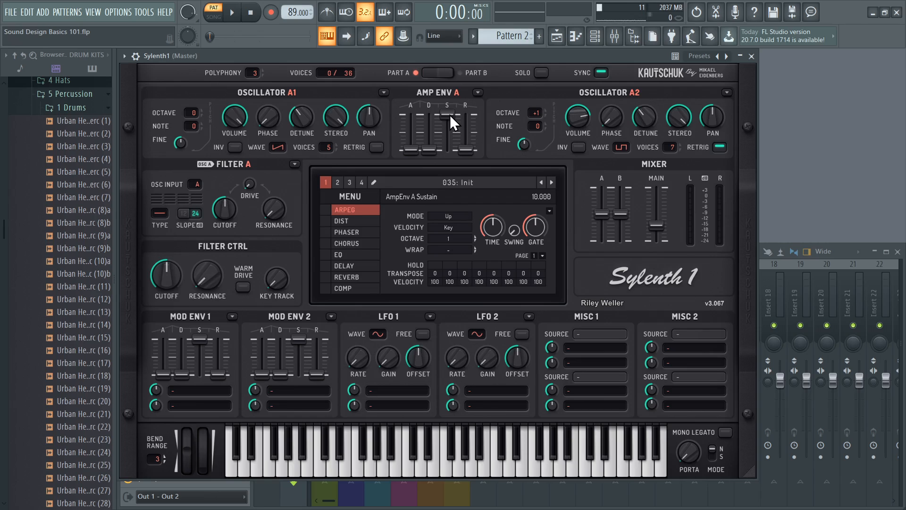
Shape Amp Env A with slightly reduced sustain, more decay and about 4.1 release, and turn off oscillator A2's retrigger
{"action": "mouse_move", "coordinate": [448, 114]}
{"action": "left_mouse_down"}
{"action": "mouse_move", "coordinate": [450, 124]}
{"action": "mouse_move", "coordinate": [446, 105]}
{"action": "left_mouse_up"}
{"action": "left_click_drag", "start_coordinate": [451, 113], "coordinate": [450, 123]}
{"action": "left_click_drag", "start_coordinate": [433, 152], "coordinate": [467, 127]}
{"action": "scroll", "coordinate": [475, 106], "scroll_direction": "up", "scroll_amount": 5}
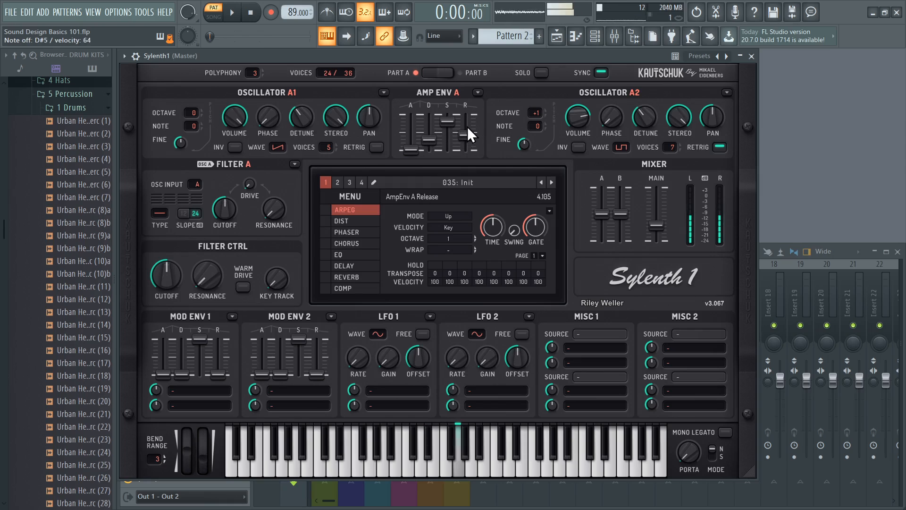
{"action": "left_click", "coordinate": [714, 147]}
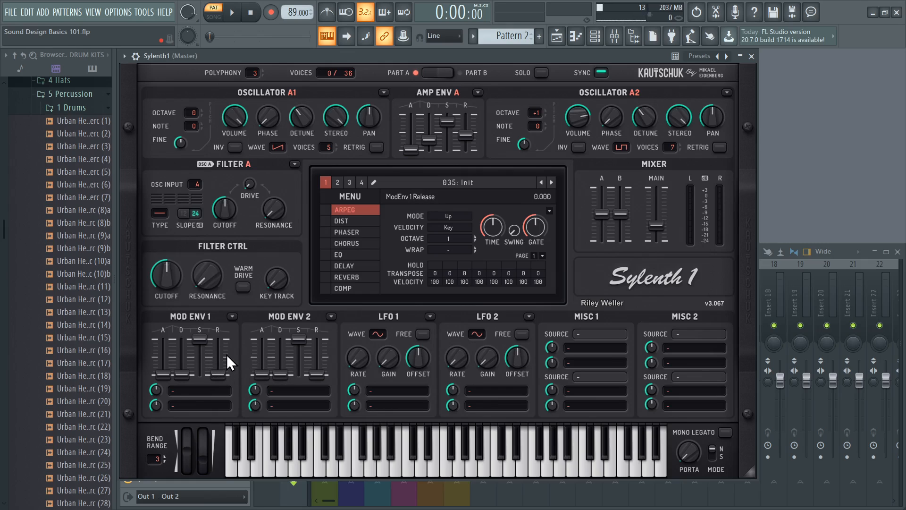
Open the Serum channel and look through its ENV 1, ENV 2 and ENV 3 envelopes for comparison
{"action": "key", "text": "Escape"}
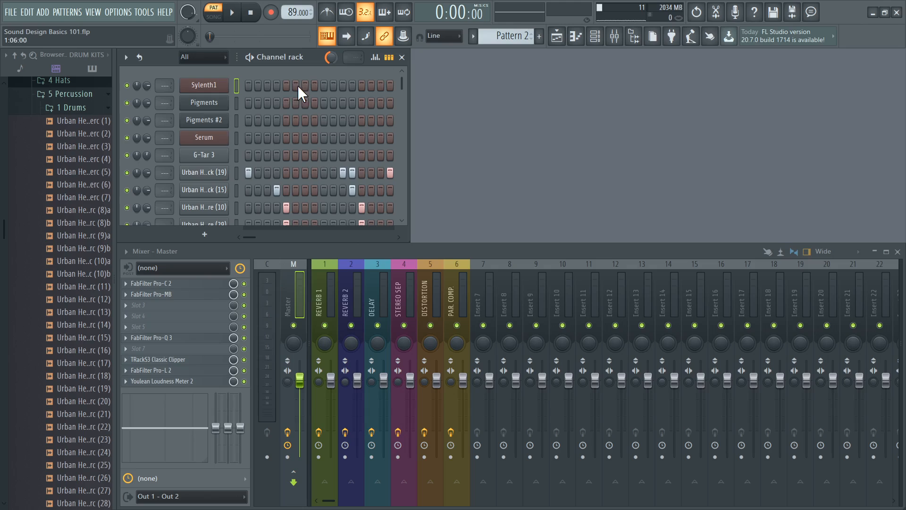
{"action": "left_click", "coordinate": [218, 138]}
{"action": "left_click", "coordinate": [199, 297]}
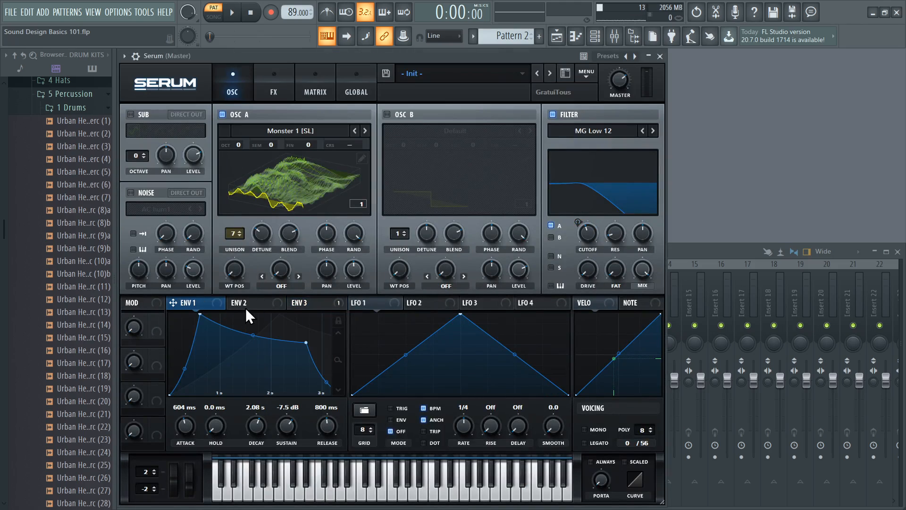
{"action": "left_click", "coordinate": [245, 307]}
{"action": "left_click", "coordinate": [301, 304]}
{"action": "left_click", "coordinate": [257, 303]}
{"action": "left_click", "coordinate": [202, 298]}
{"action": "key", "text": "Escape"}
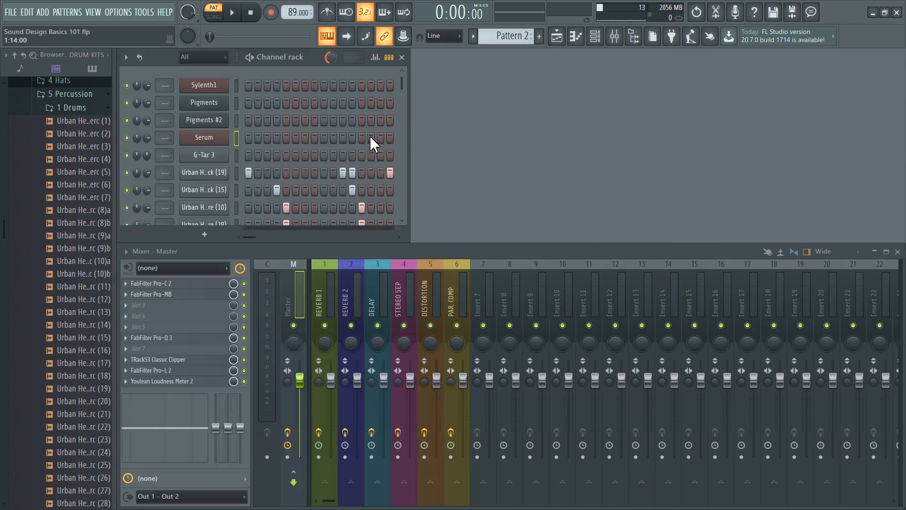
Reopen the Sylenth1 synth and examine the copy options offered for Mod Env 1
{"action": "left_click", "coordinate": [226, 87]}
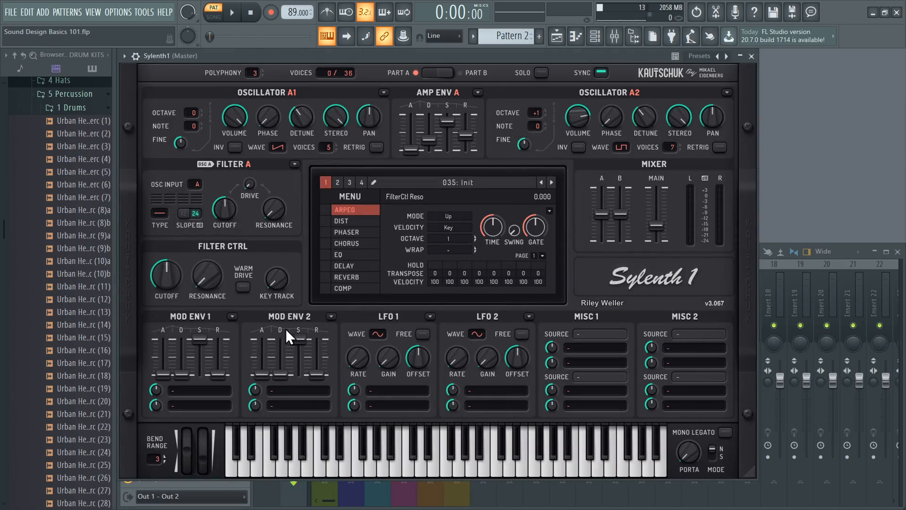
{"action": "left_click", "coordinate": [231, 317]}
{"action": "left_click", "coordinate": [219, 312]}
{"action": "left_click", "coordinate": [232, 317]}
{"action": "mouse_move", "coordinate": [277, 325]}
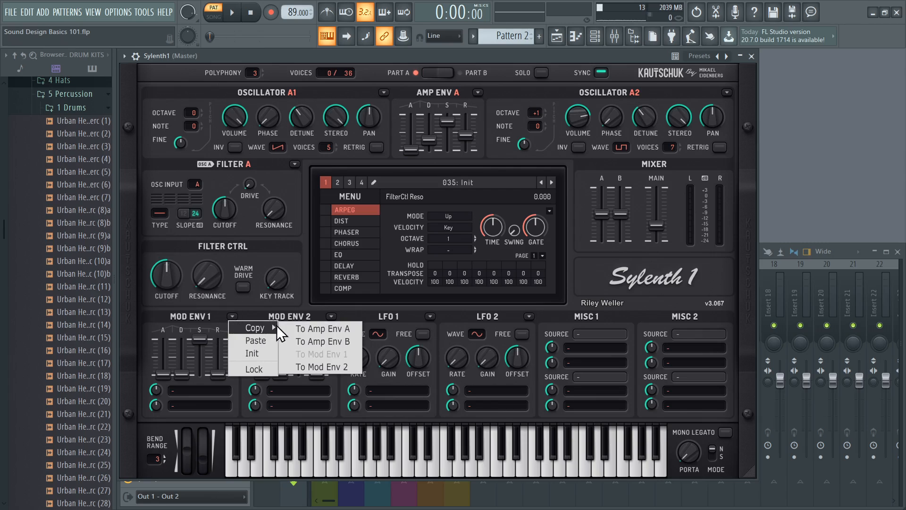
{"action": "left_click", "coordinate": [274, 306]}
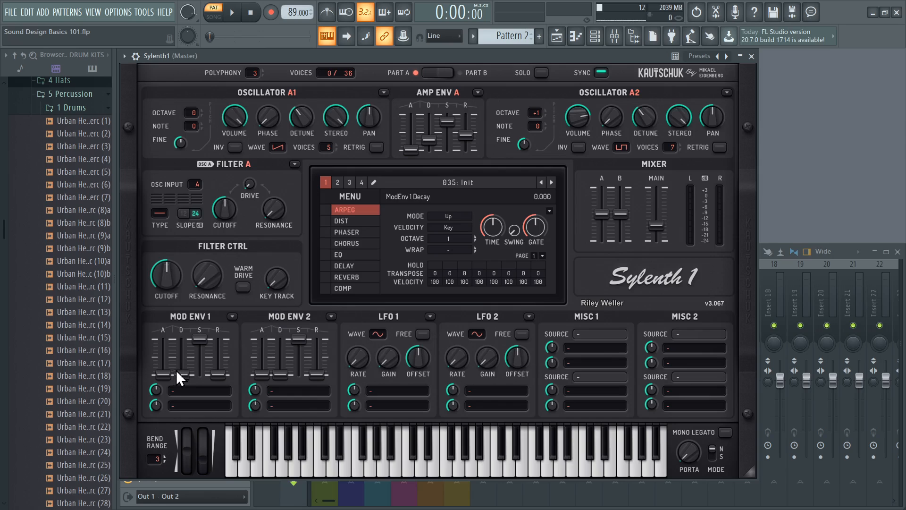
Assign Cutoff A as the first modulation destination of Mod Env 1
{"action": "left_click", "coordinate": [202, 391]}
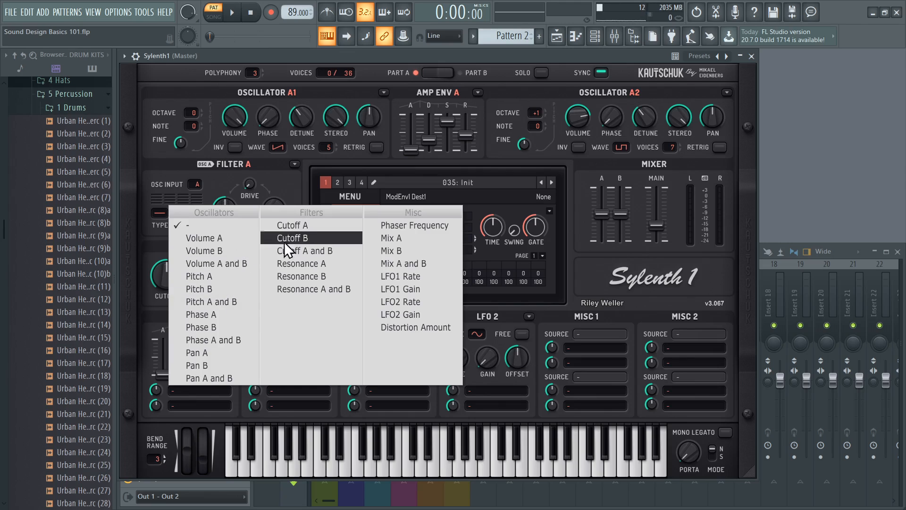
{"action": "left_click", "coordinate": [161, 336]}
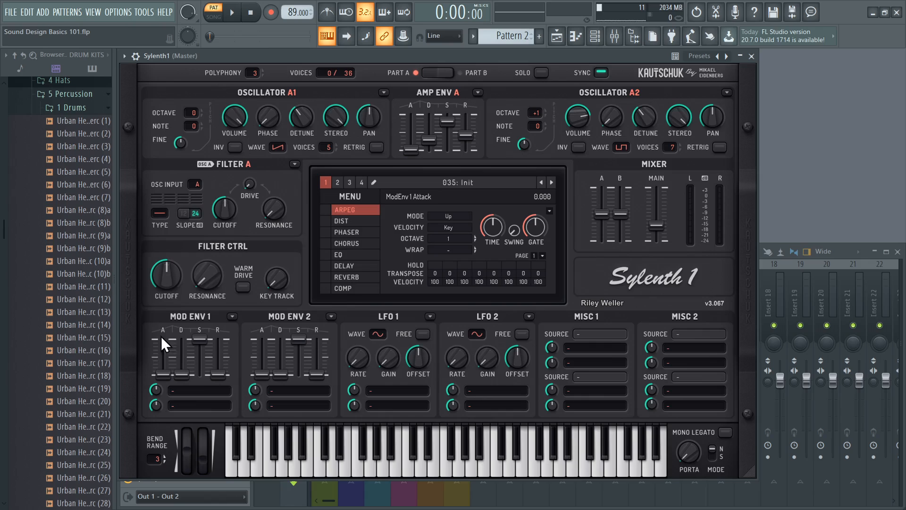
{"action": "left_click", "coordinate": [183, 390]}
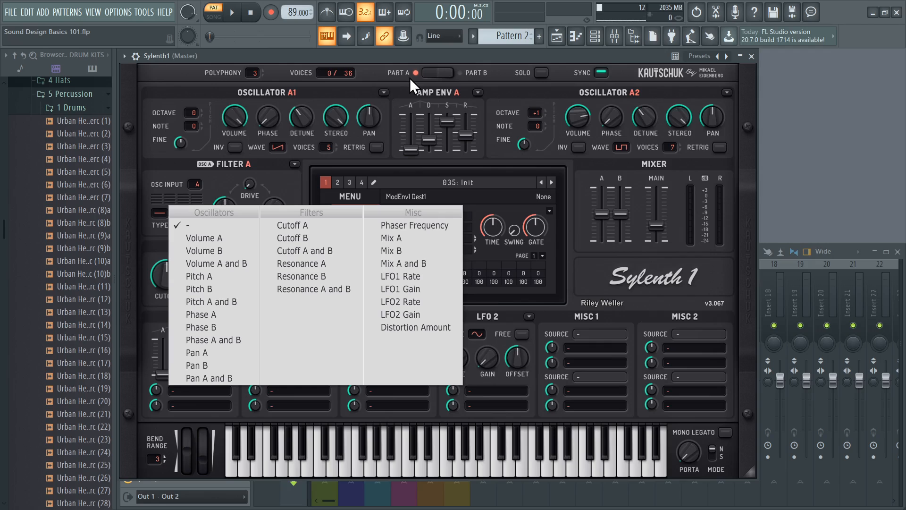
{"action": "left_click", "coordinate": [323, 223]}
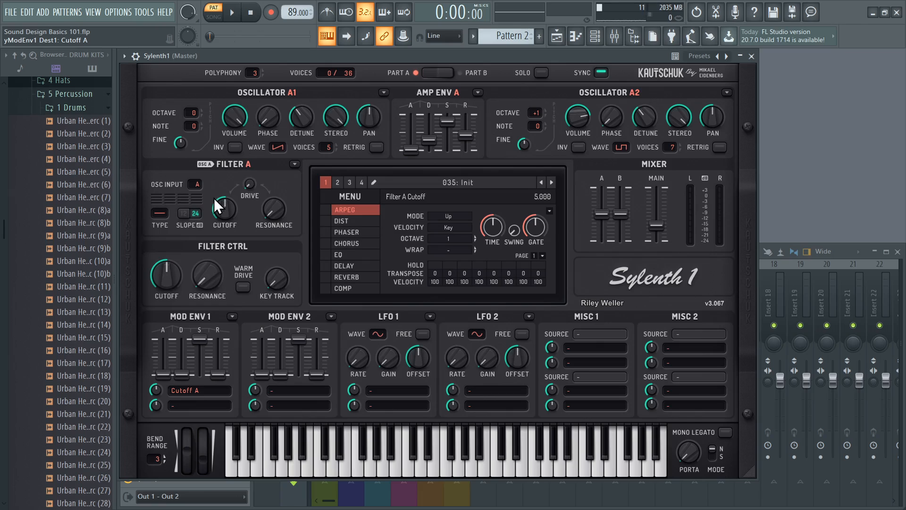
Change the Filter A type to Lowpass
{"action": "right_click", "coordinate": [157, 213]}
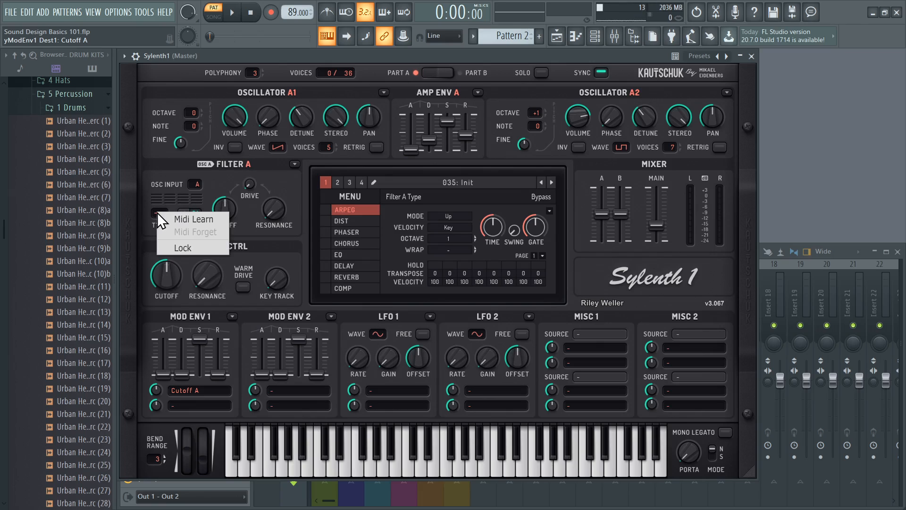
{"action": "left_click", "coordinate": [163, 208]}
{"action": "left_click", "coordinate": [161, 211]}
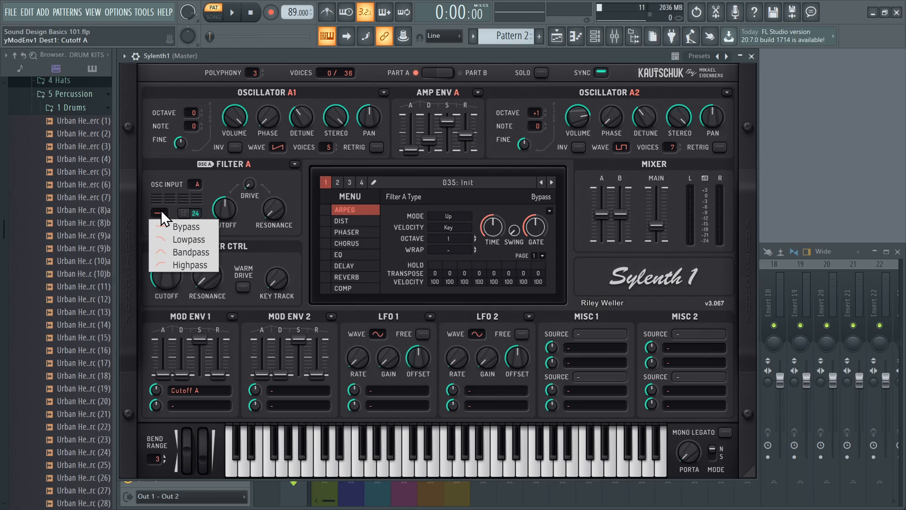
{"action": "left_click", "coordinate": [213, 245]}
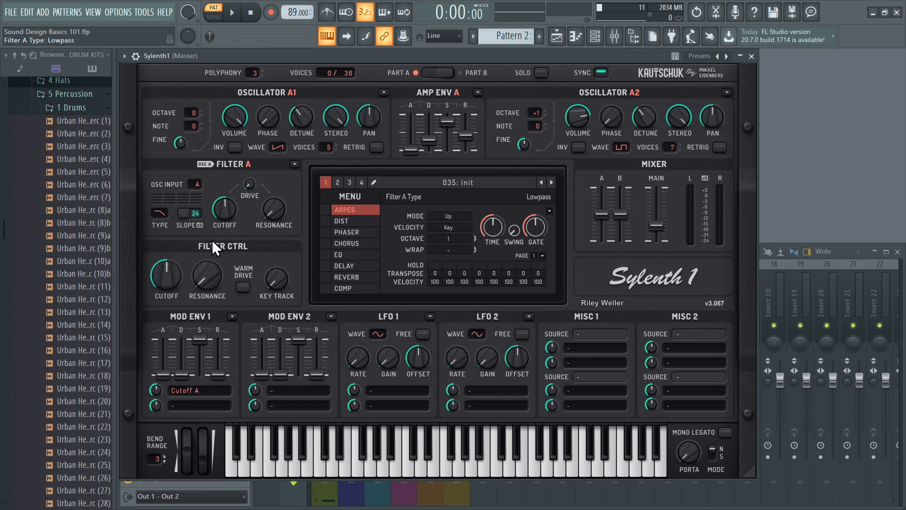
Try switching Filter A's slope, return it to 24 dB and reselect the Lowpass type
{"action": "left_click", "coordinate": [185, 213]}
{"action": "left_click", "coordinate": [186, 210]}
{"action": "left_click", "coordinate": [188, 212]}
{"action": "left_click", "coordinate": [200, 211]}
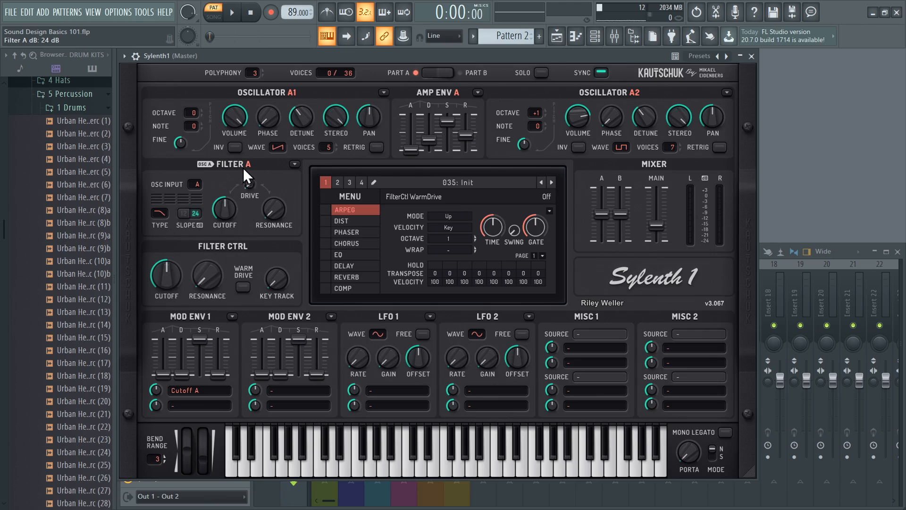
{"action": "left_click", "coordinate": [164, 216]}
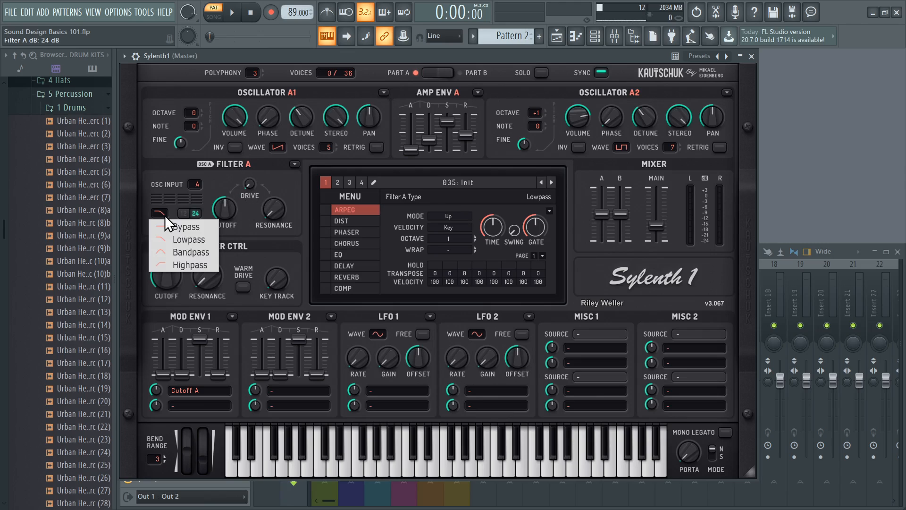
{"action": "left_click", "coordinate": [183, 239]}
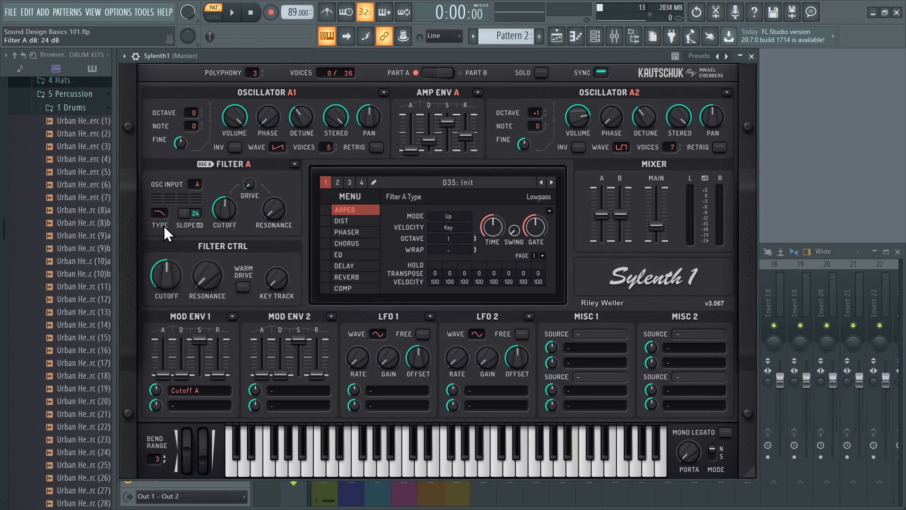
Lower Filter A's cutoff and shape Mod Env 1 with a higher Cutoff A amount, minimum sustain and about 2.9 decay
{"action": "left_click_drag", "start_coordinate": [223, 209], "coordinate": [226, 252]}
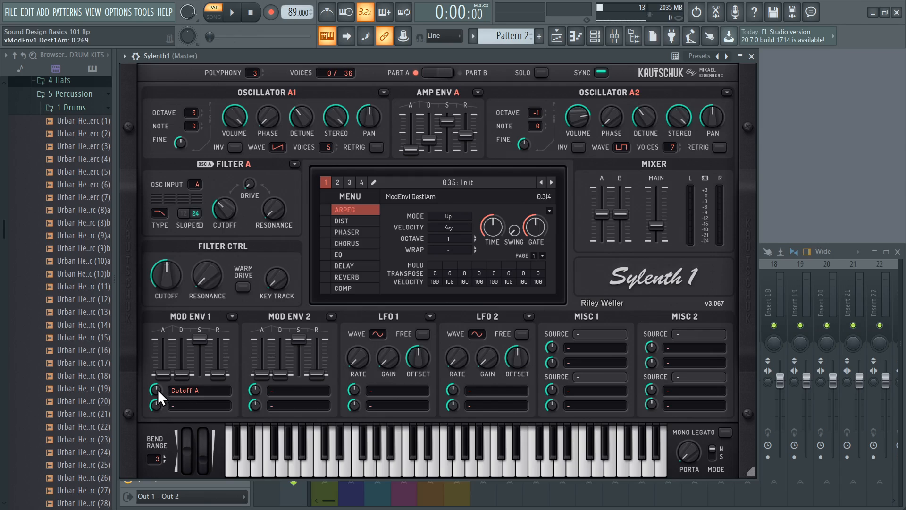
{"action": "left_click_drag", "start_coordinate": [158, 389], "coordinate": [162, 338]}
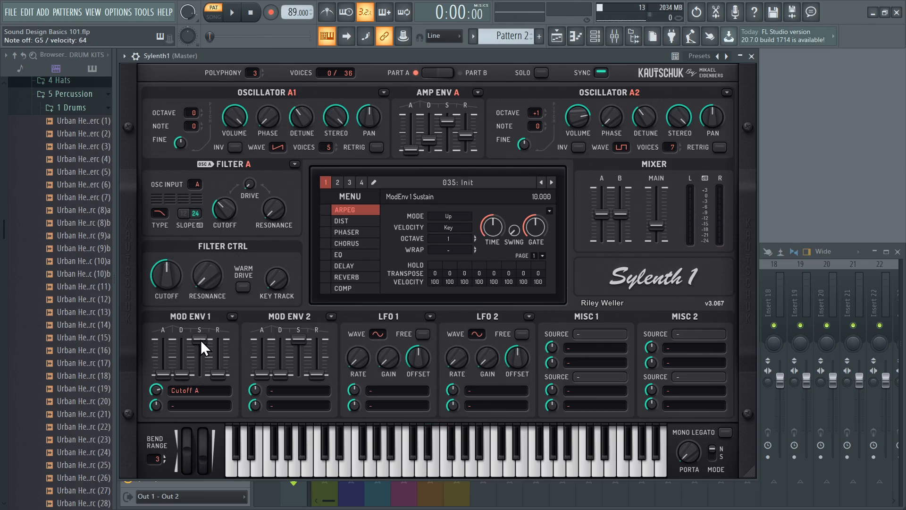
{"action": "left_click_drag", "start_coordinate": [200, 340], "coordinate": [207, 448]}
{"action": "left_click_drag", "start_coordinate": [185, 373], "coordinate": [186, 329]}
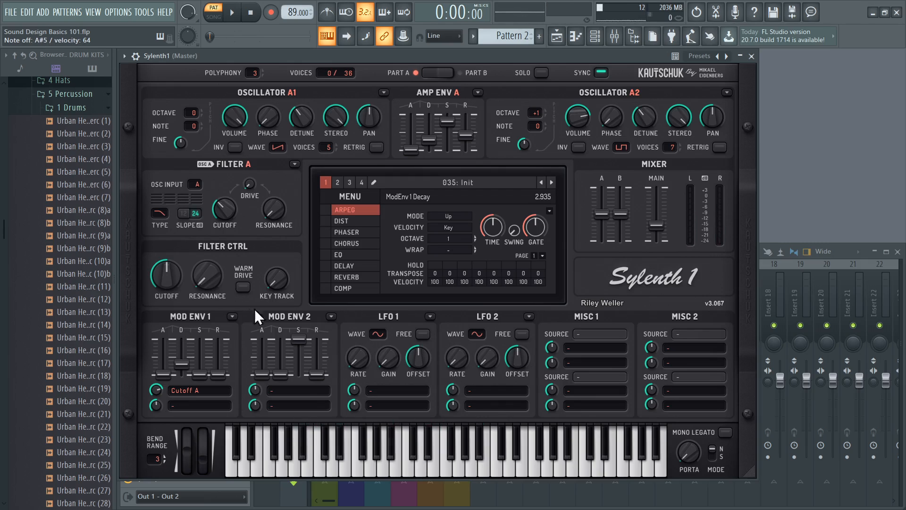
Enable the reverb, lower its size to about 2 and shorten its pre-delay
{"action": "left_click", "coordinate": [326, 276]}
{"action": "left_click", "coordinate": [346, 275]}
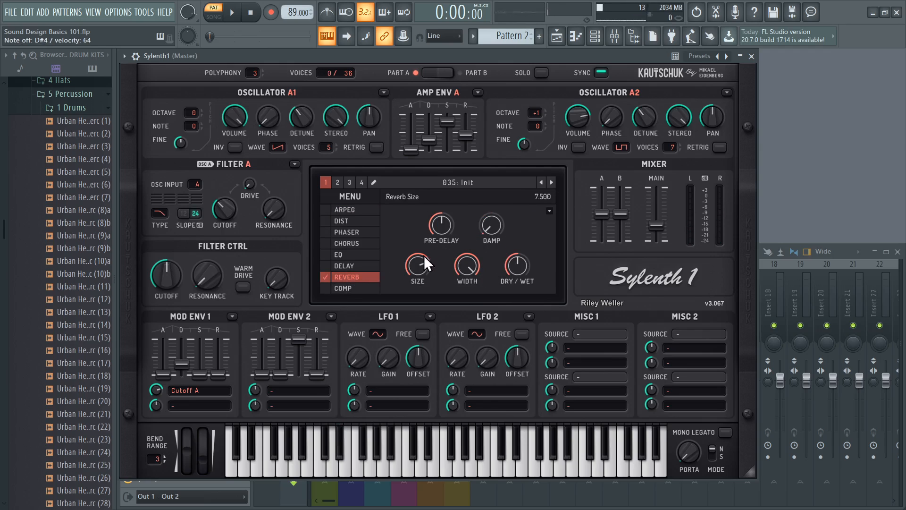
{"action": "left_click_drag", "start_coordinate": [424, 255], "coordinate": [411, 288]}
{"action": "left_click_drag", "start_coordinate": [410, 330], "coordinate": [421, 348]}
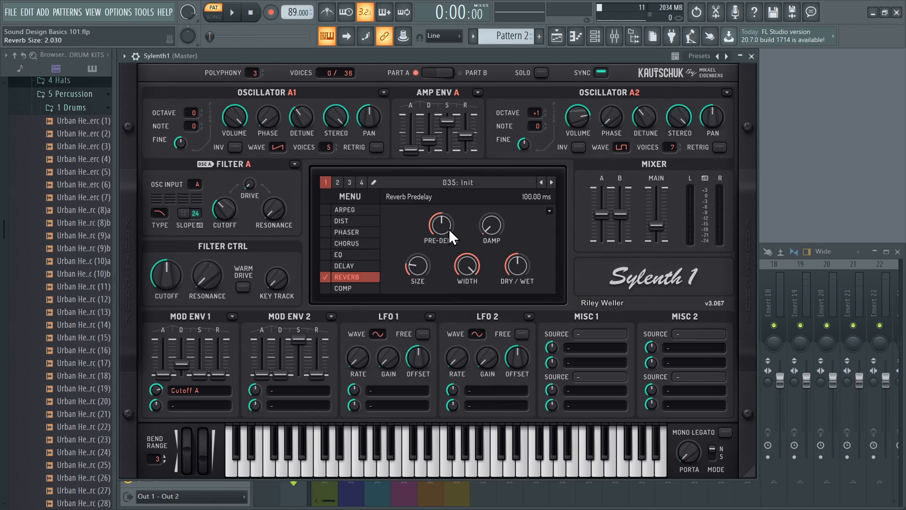
{"action": "left_click_drag", "start_coordinate": [449, 229], "coordinate": [368, 284]}
Enable the compressor, raise its attack and set its release to about 197 ms
{"action": "left_click", "coordinate": [330, 290]}
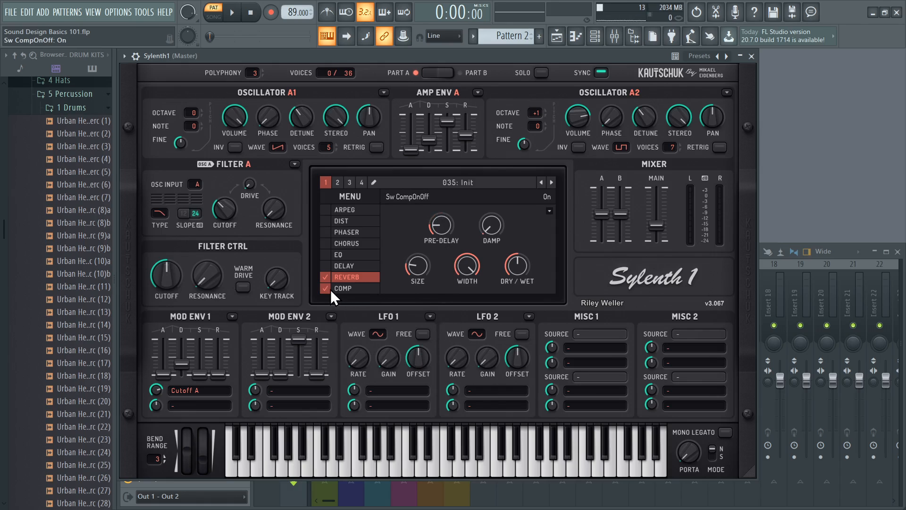
{"action": "left_click", "coordinate": [339, 289]}
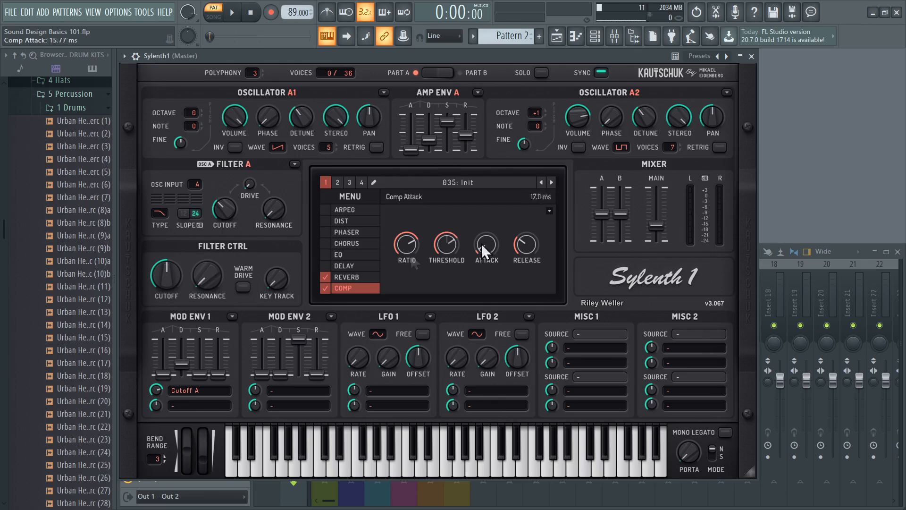
{"action": "left_click_drag", "start_coordinate": [481, 243], "coordinate": [525, 242]}
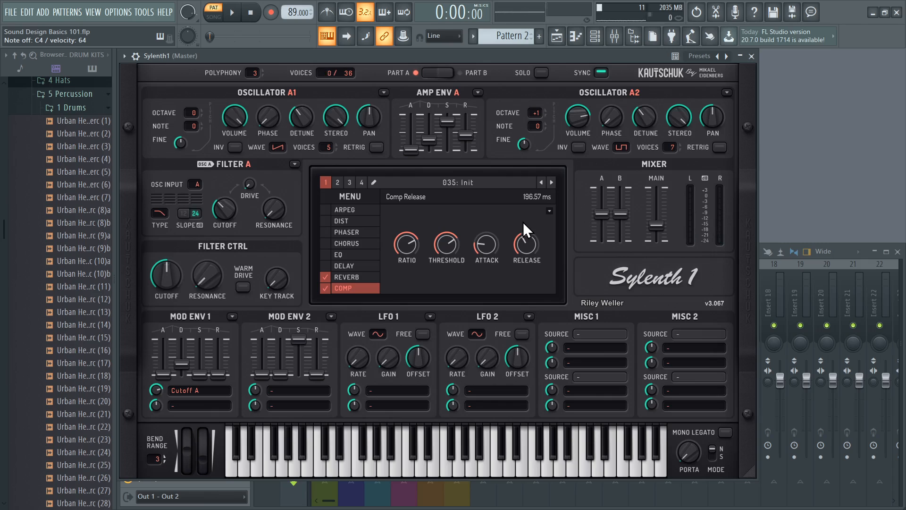
Raise the reverb's dry/wet to about 63% and increase its size, finishing on the compressor page
{"action": "left_click", "coordinate": [370, 279]}
{"action": "left_click_drag", "start_coordinate": [521, 272], "coordinate": [527, 250]}
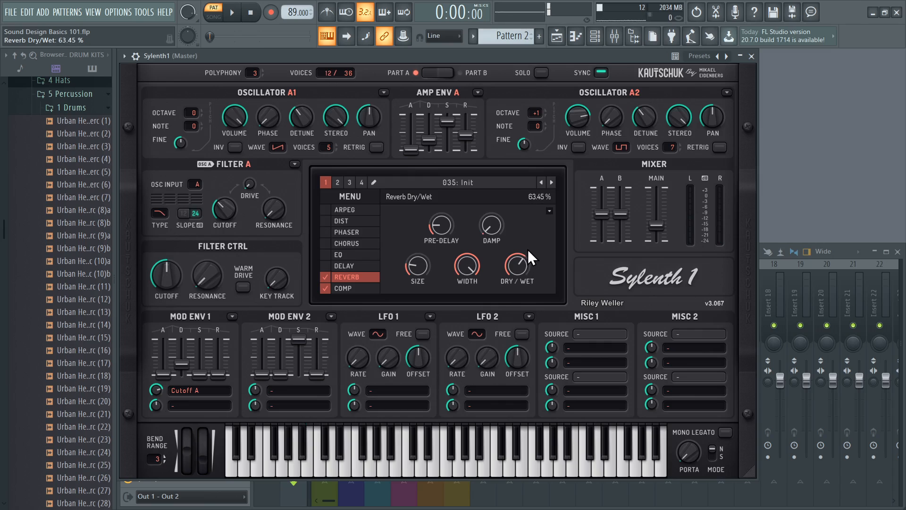
{"action": "left_click_drag", "start_coordinate": [421, 265], "coordinate": [427, 232]}
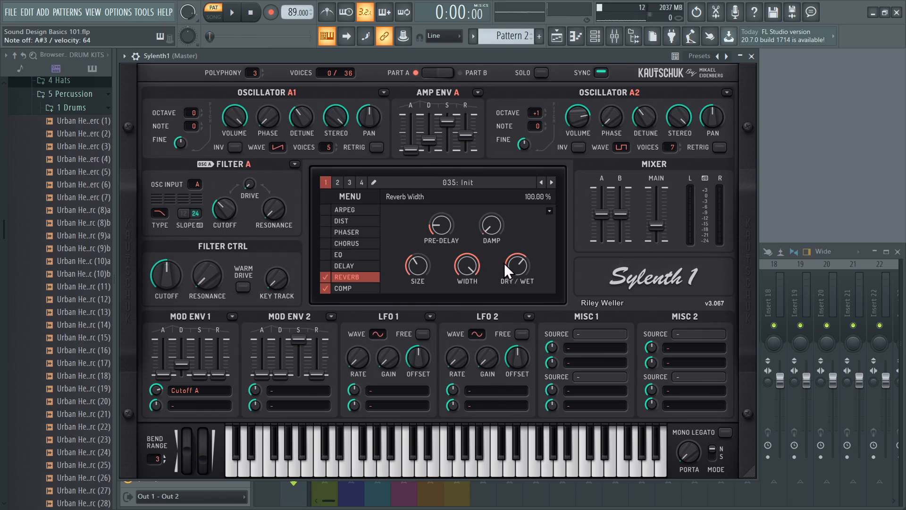
{"action": "left_click_drag", "start_coordinate": [427, 264], "coordinate": [460, 226]}
{"action": "left_click", "coordinate": [359, 288]}
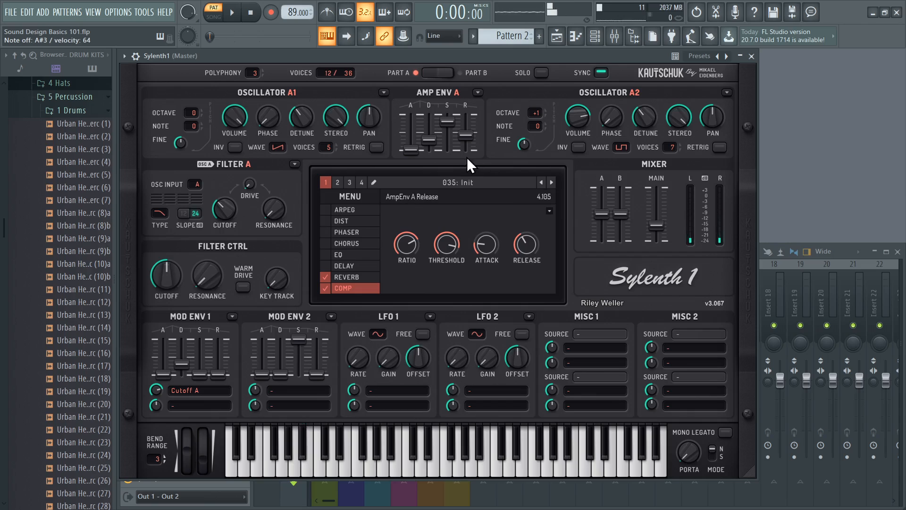
Switch to Part B and lower its level in the synth's mixer
{"action": "left_click", "coordinate": [449, 71]}
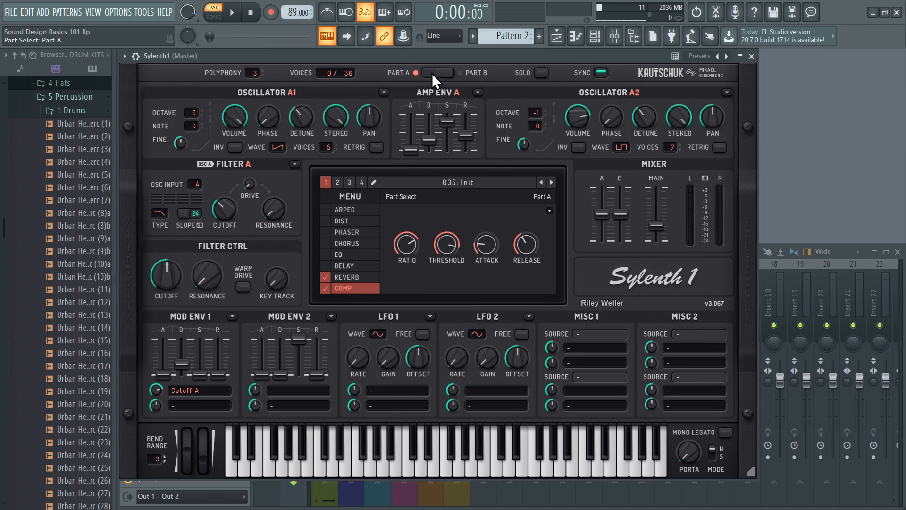
{"action": "left_click_drag", "start_coordinate": [624, 210], "coordinate": [625, 231]}
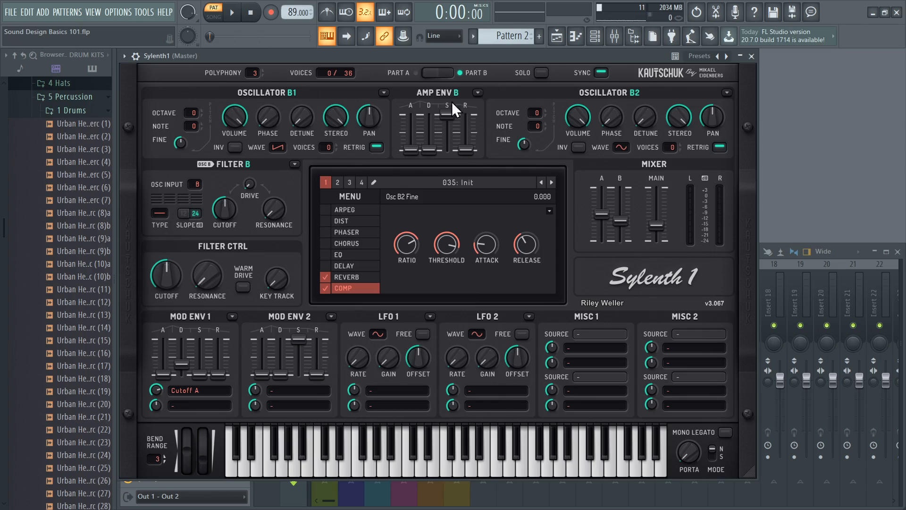
Enable the OverDrive distortion and reduce both its amount and its dry/wet mix
{"action": "left_click", "coordinate": [325, 220]}
{"action": "left_click", "coordinate": [349, 221]}
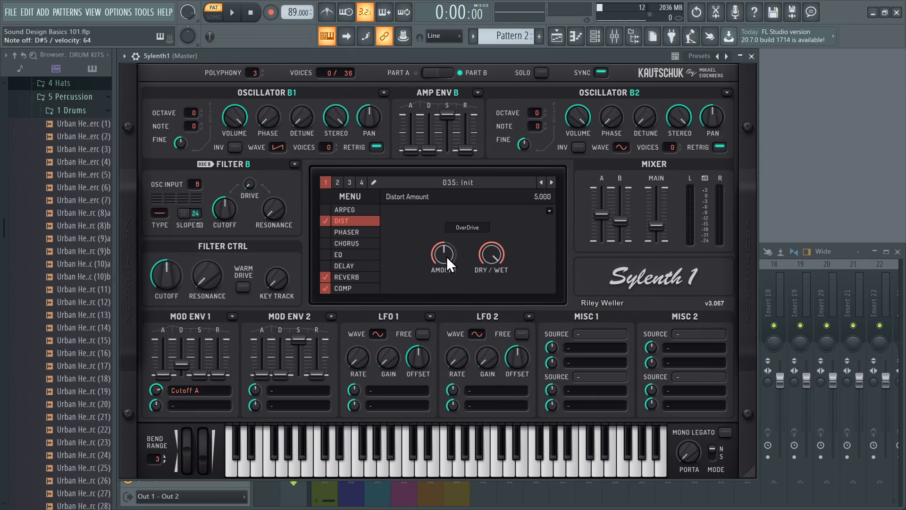
{"action": "left_click_drag", "start_coordinate": [446, 256], "coordinate": [447, 275]}
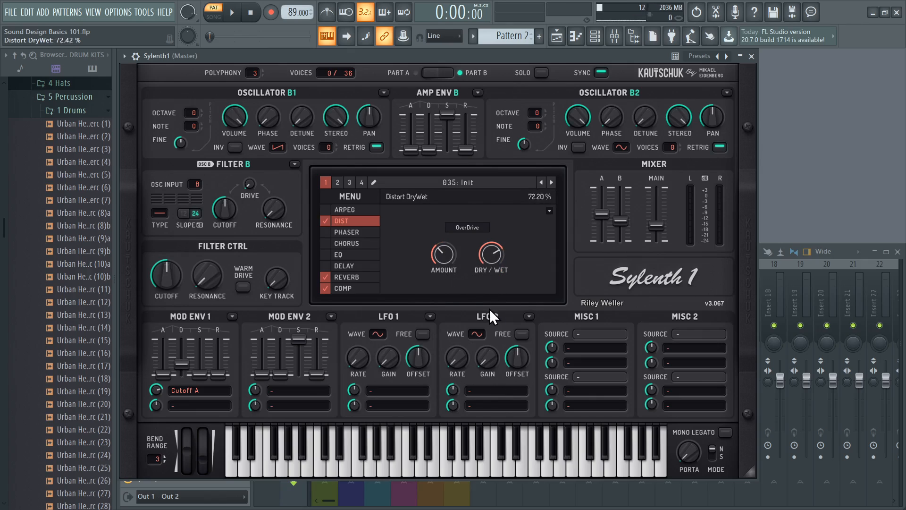
{"action": "left_click_drag", "start_coordinate": [489, 309], "coordinate": [488, 328]}
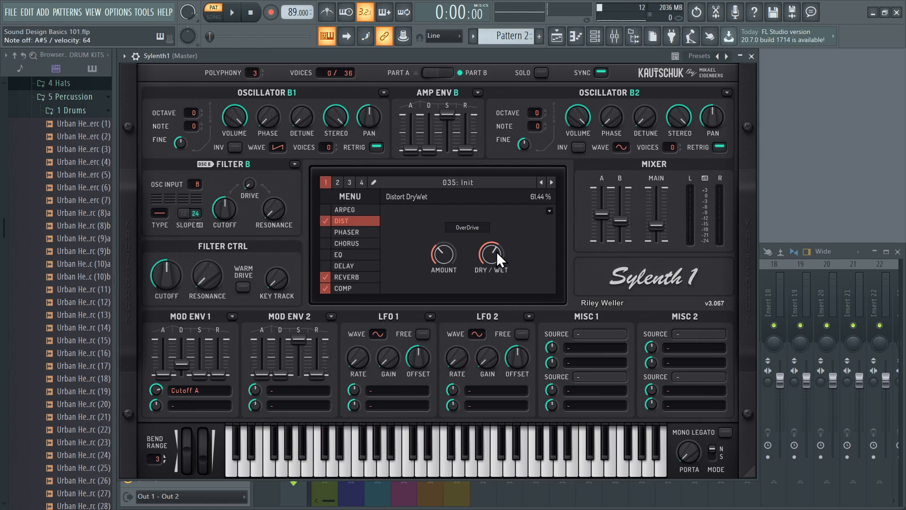
{"action": "left_click_drag", "start_coordinate": [444, 256], "coordinate": [438, 281]}
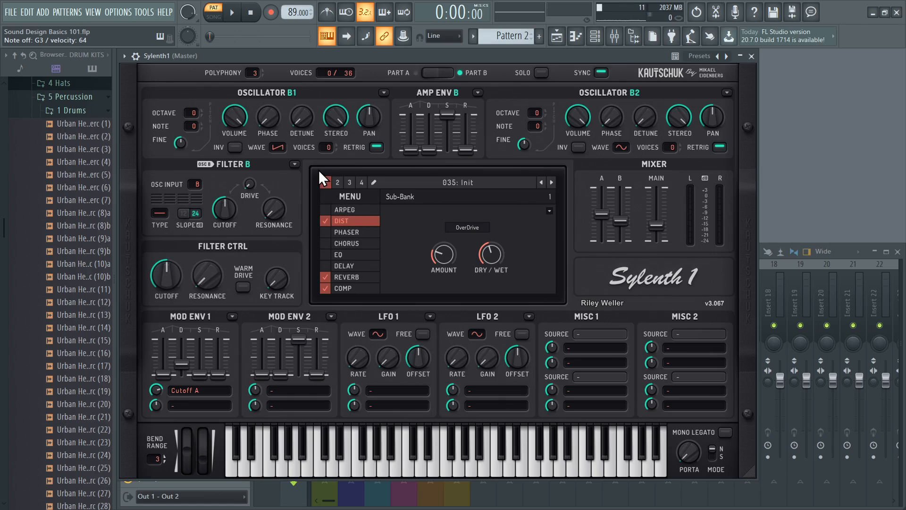
Add some drive to Part A's filter and set the main volume to about 3.87 while auditioning against the drum pattern
{"action": "left_click", "coordinate": [264, 171]}
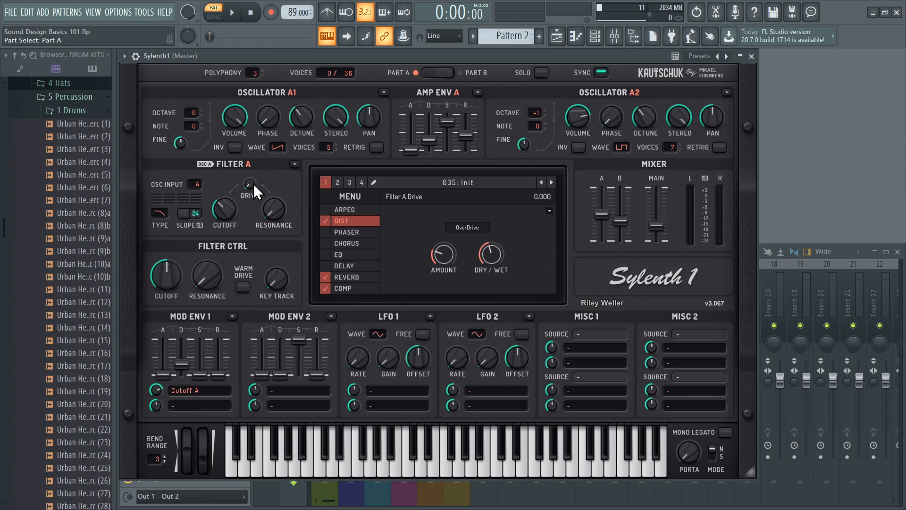
{"action": "left_click_drag", "start_coordinate": [253, 183], "coordinate": [254, 179]}
{"action": "left_click_drag", "start_coordinate": [656, 226], "coordinate": [653, 244]}
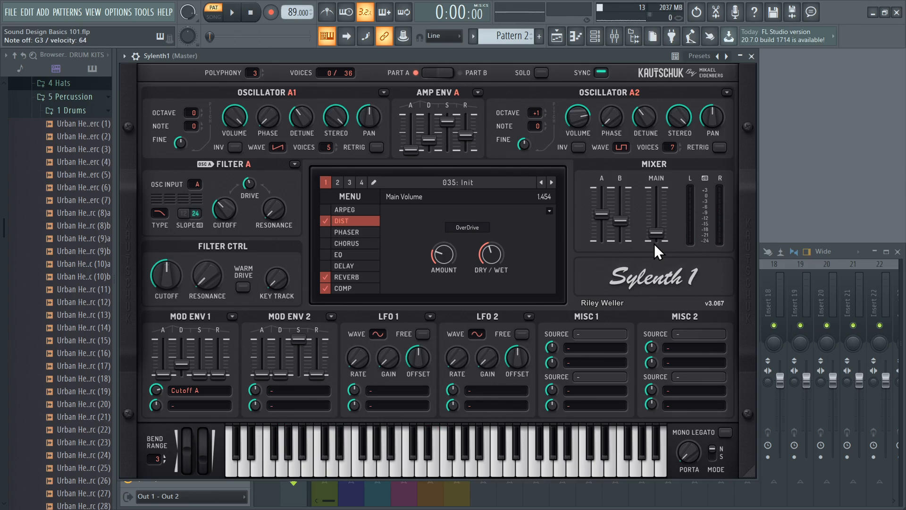
{"action": "key", "text": "space"}
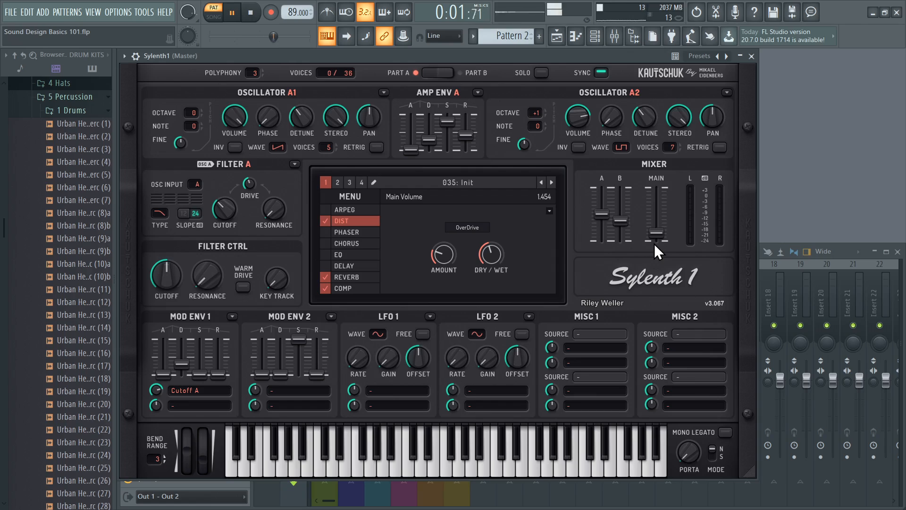
{"action": "left_click_drag", "start_coordinate": [657, 233], "coordinate": [671, 208]}
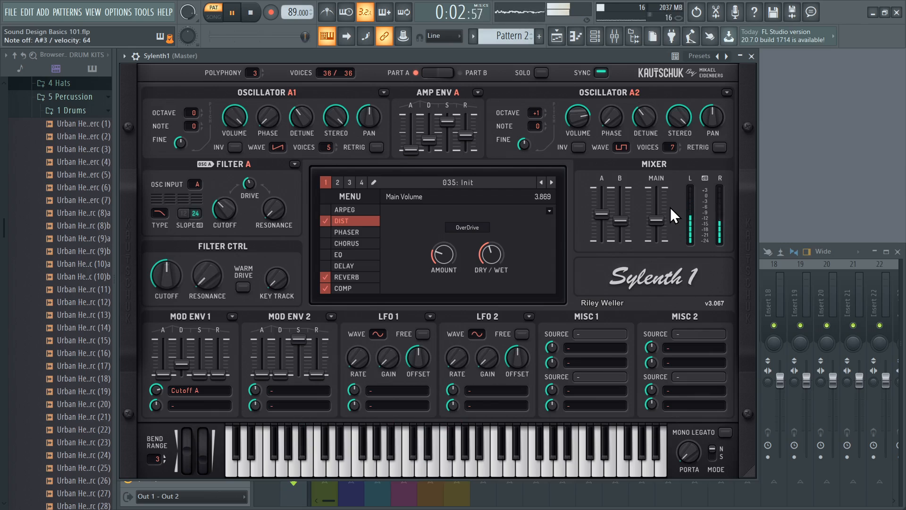
{"action": "key", "text": "space"}
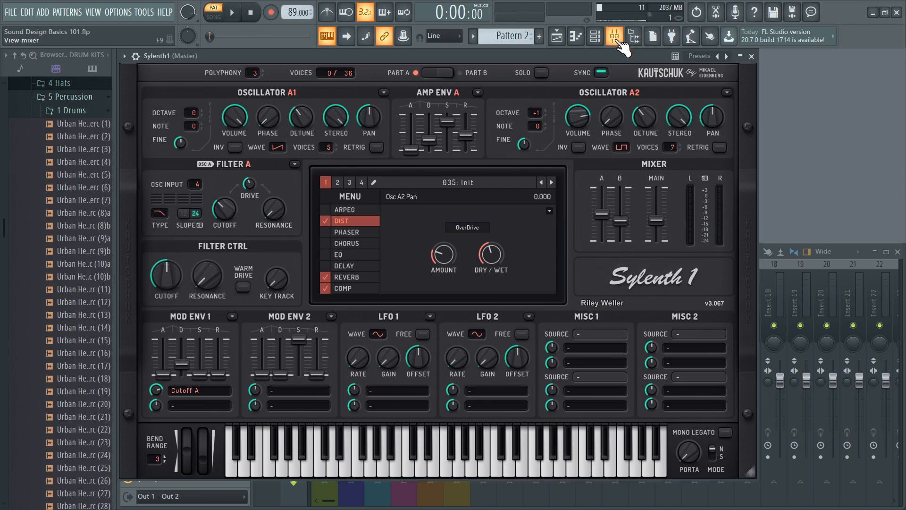
Switch to Pattern 3 and dump the last 2 minutes of the score log into it
{"action": "left_click", "coordinate": [615, 38]}
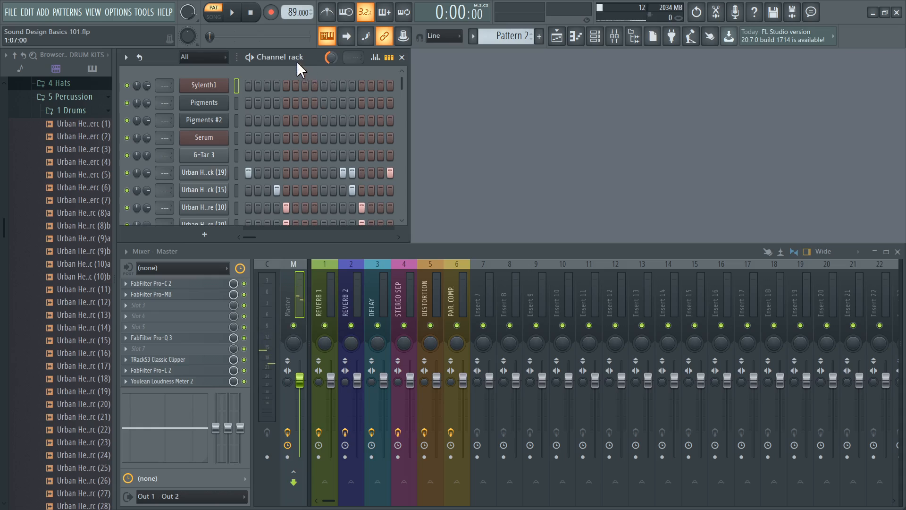
{"action": "key", "text": "KP_Add"}
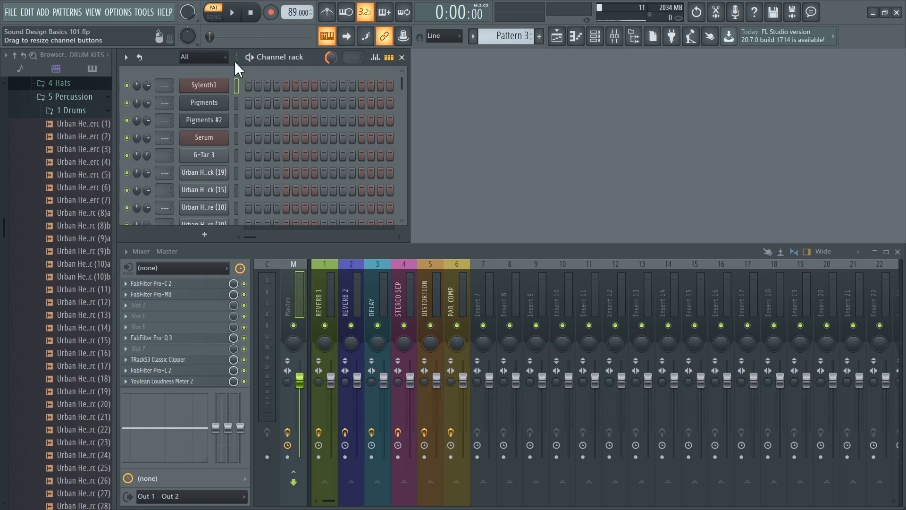
{"action": "left_click", "coordinate": [150, 15]}
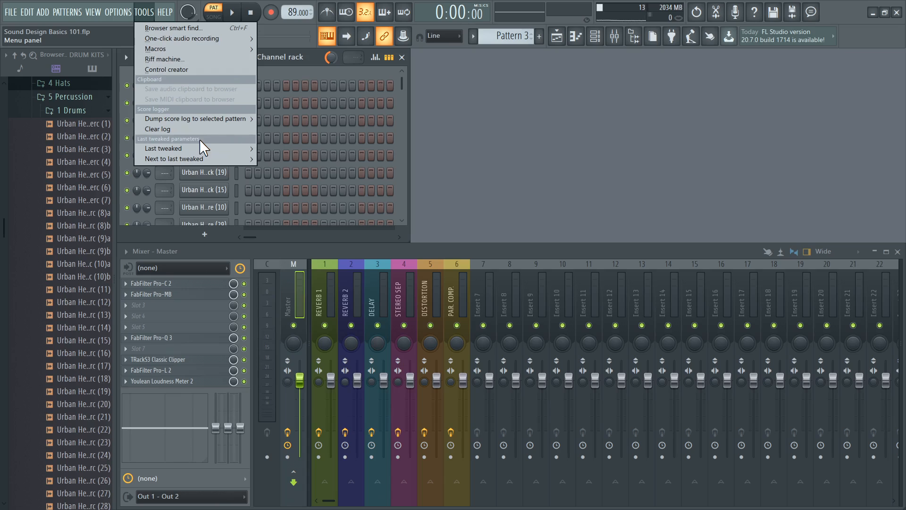
{"action": "mouse_move", "coordinate": [211, 119]}
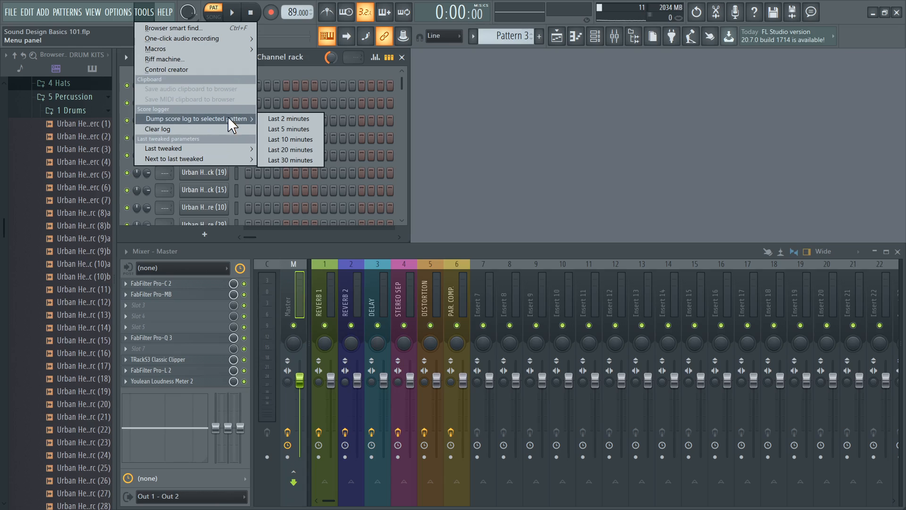
{"action": "left_click", "coordinate": [271, 119]}
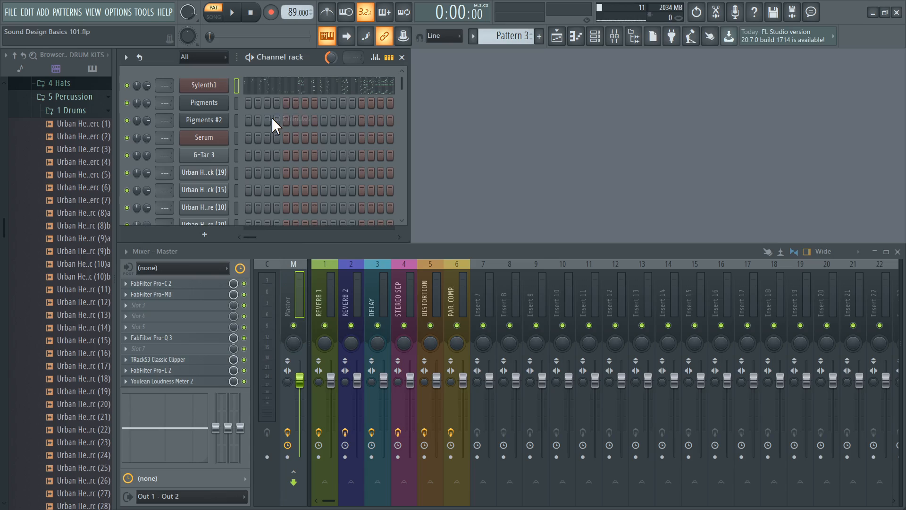
In Sylenth1's piano roll, keep only the recorded notes from bar 43 onward and place them at the start of bar 1
{"action": "left_click", "coordinate": [304, 96]}
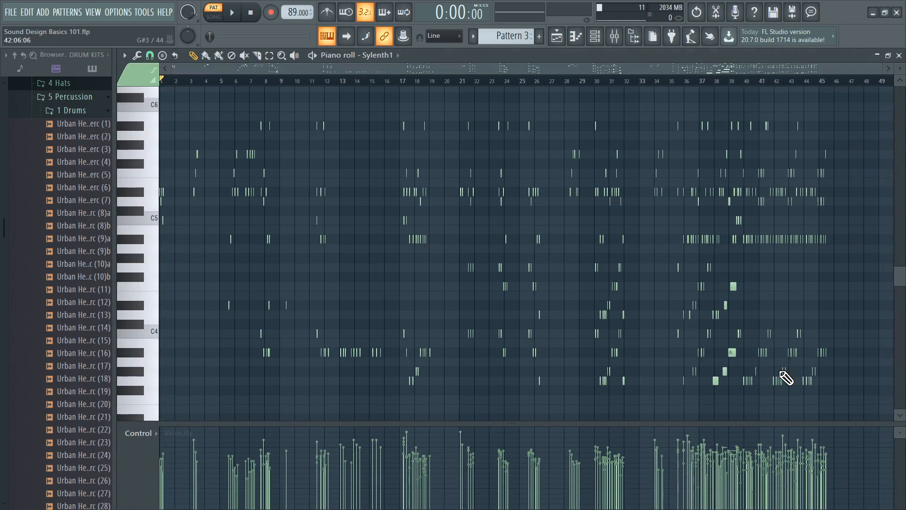
{"action": "scroll", "coordinate": [818, 396], "scroll_direction": "up", "scroll_amount": 4}
{"action": "scroll", "coordinate": [347, 274], "scroll_direction": "up", "scroll_amount": 4}
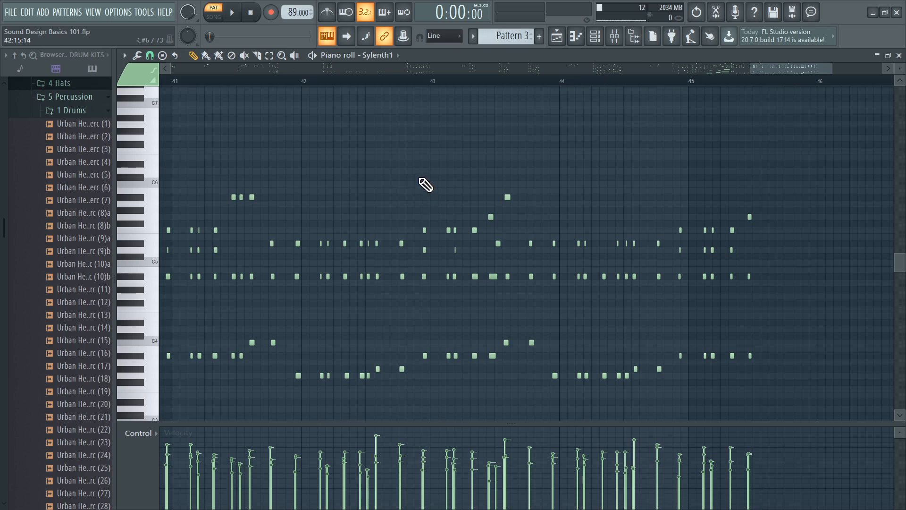
{"action": "left_click_drag", "start_coordinate": [416, 176], "coordinate": [779, 394]}
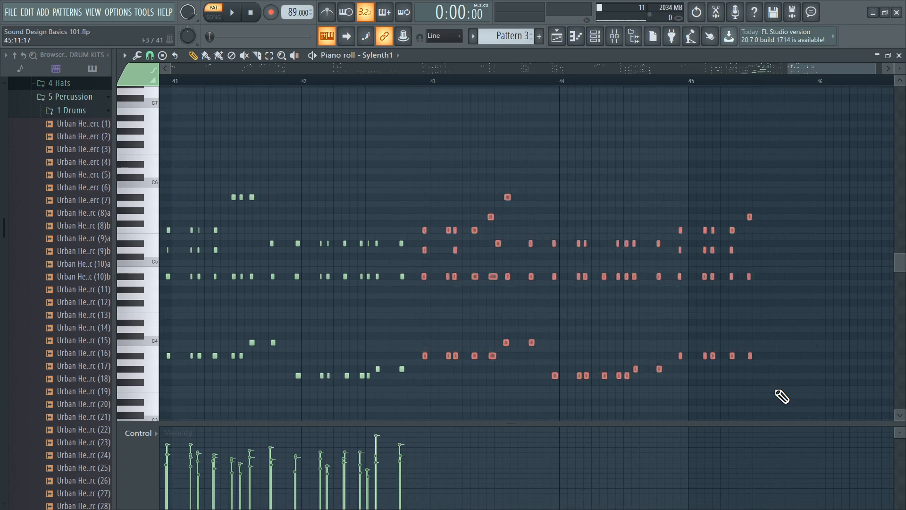
{"action": "key", "text": "Delete"}
{"action": "right_click", "coordinate": [713, 354], "text": "ctrl"}
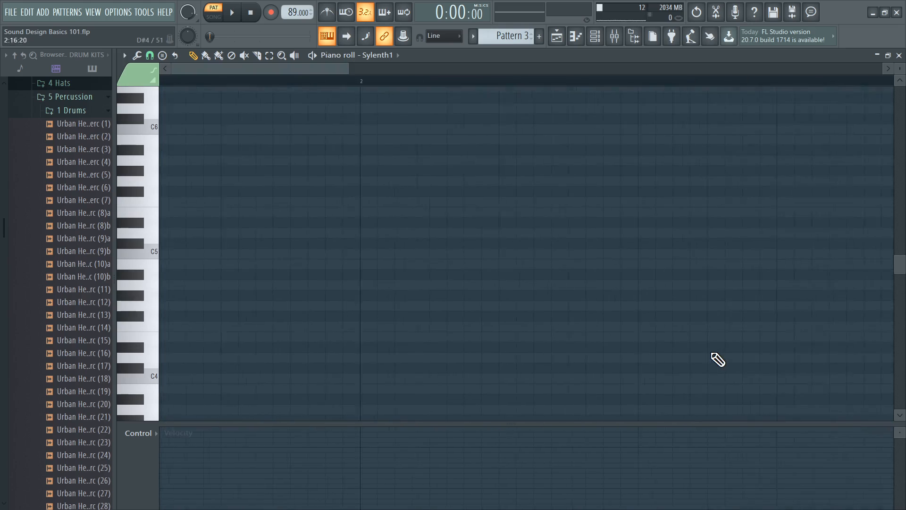
{"action": "key", "text": "ctrl+v"}
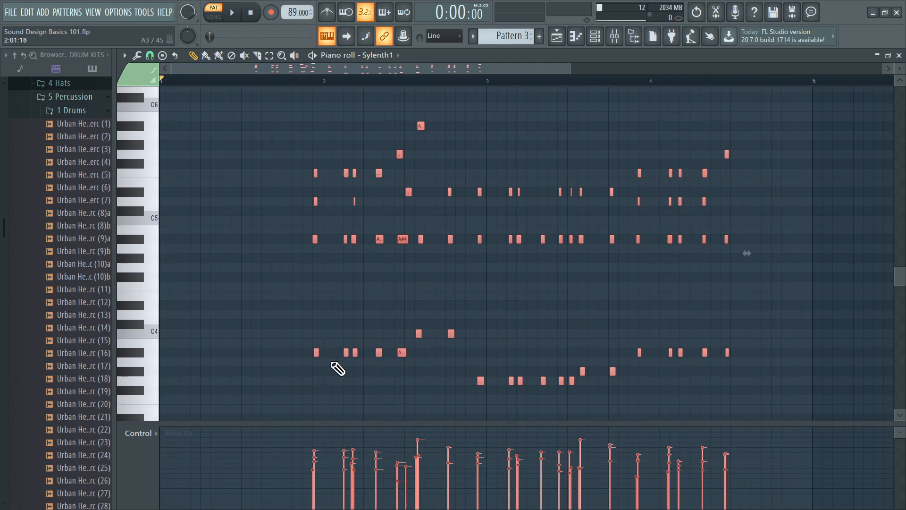
{"action": "left_click_drag", "start_coordinate": [257, 355], "coordinate": [160, 358]}
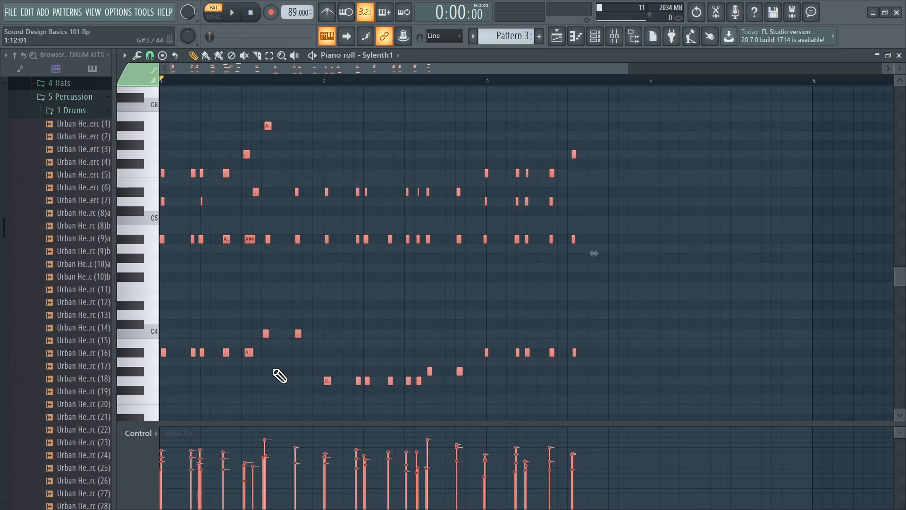
{"action": "key", "text": "ctrl+d"}
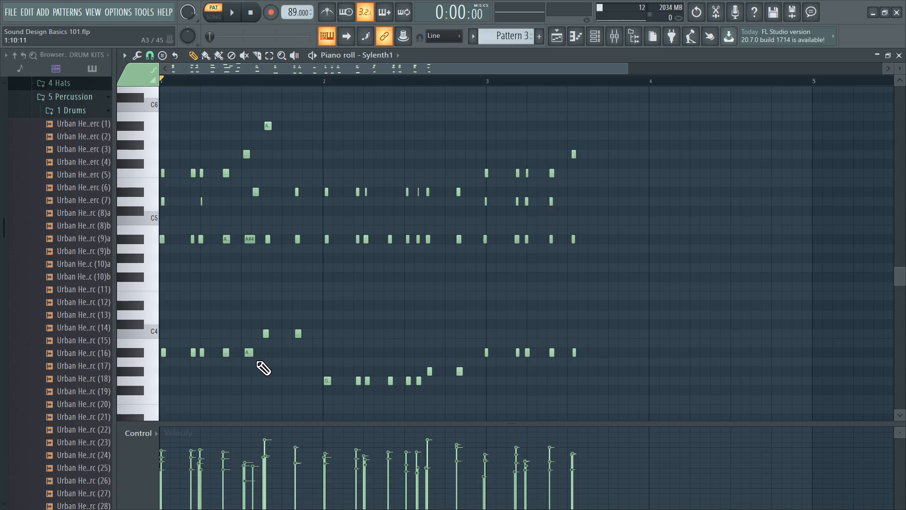
Delete the notes in the first half of bar 1 and shift the remaining notes back to the bar's start
{"action": "left_click_drag", "start_coordinate": [256, 366], "coordinate": [159, 132]}
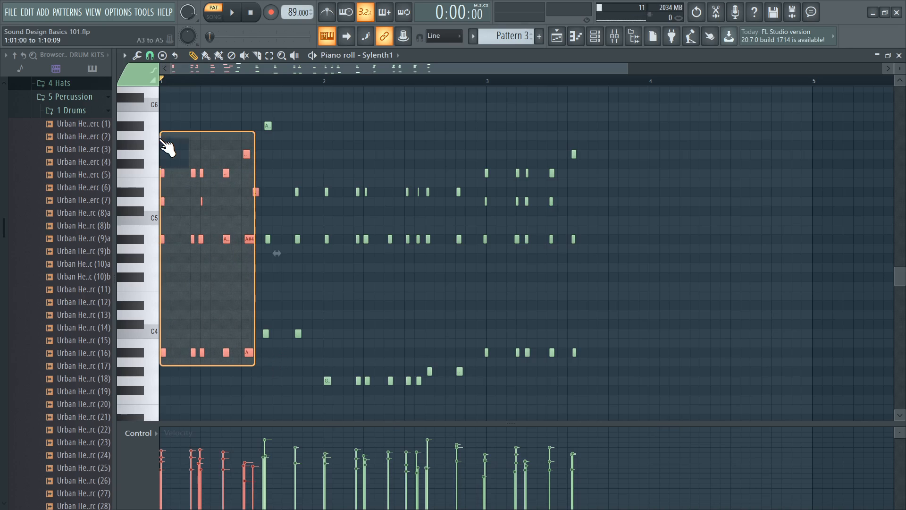
{"action": "key", "text": "Delete"}
{"action": "left_click_drag", "start_coordinate": [229, 104], "coordinate": [621, 397]}
{"action": "left_click_drag", "start_coordinate": [461, 374], "coordinate": [350, 370]}
{"action": "key", "text": "ctrl+d"}
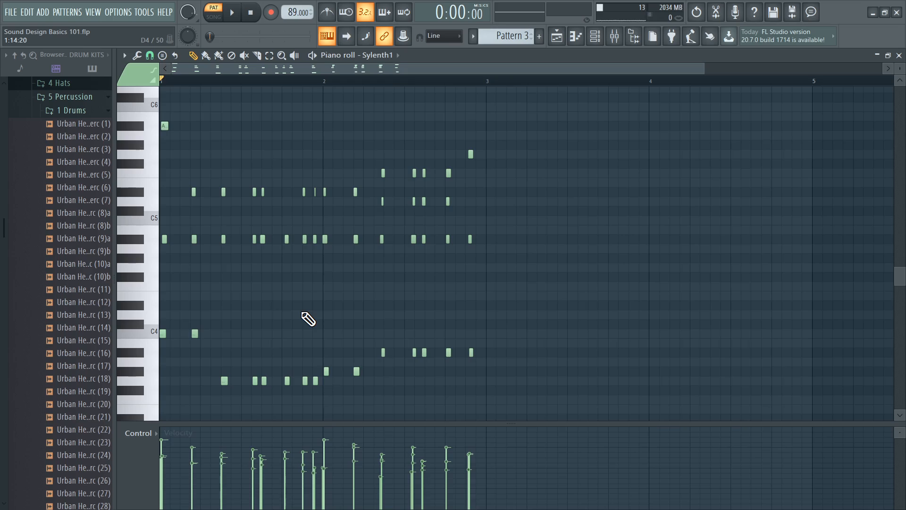
Quantize the notes in Pattern 3 and briefly play them back
{"action": "key", "text": "ctrl+q"}
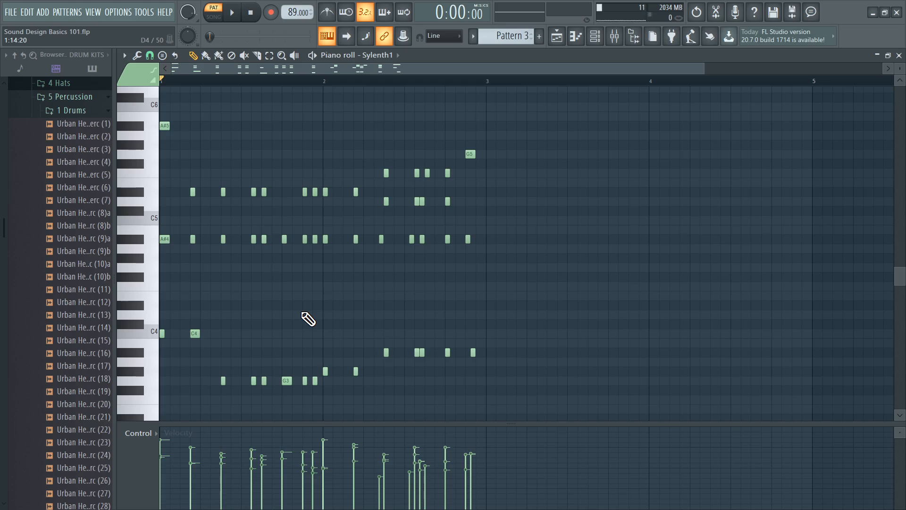
{"action": "key", "text": "space"}
{"action": "key", "text": "space"}
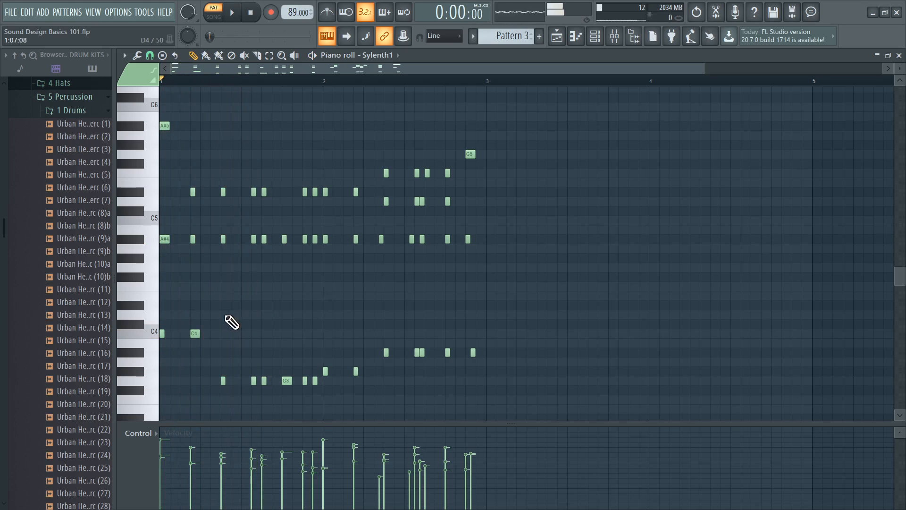
Move the Sylenth1 melody notes out of Pattern 3 and into Pattern 2 alongside the drums
{"action": "scroll", "coordinate": [195, 333], "scroll_direction": "up", "scroll_amount": 3}
{"action": "left_click_drag", "start_coordinate": [266, 71], "coordinate": [220, 86]}
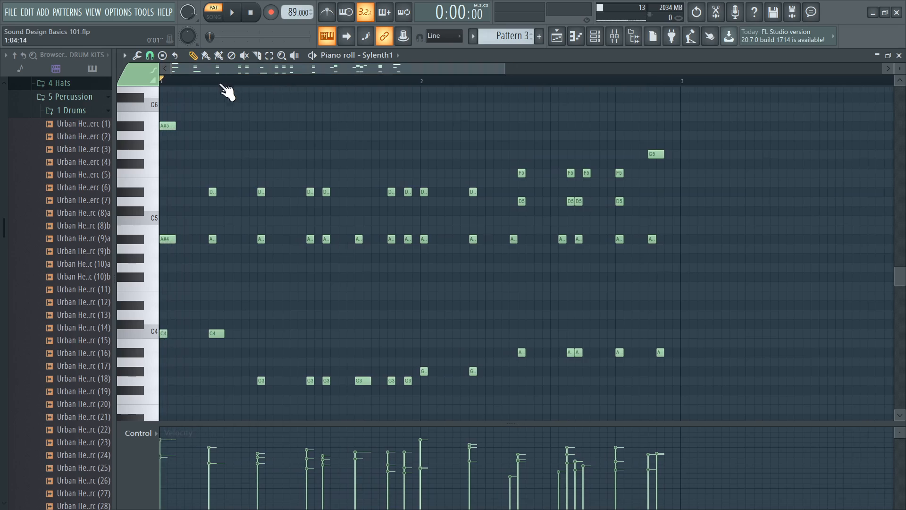
{"action": "key", "text": "F7"}
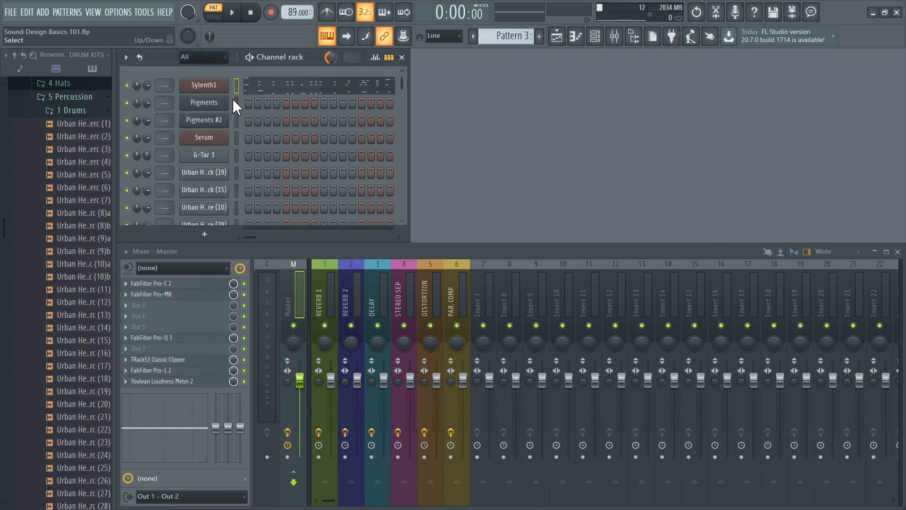
{"action": "key", "text": "ctrl+x"}
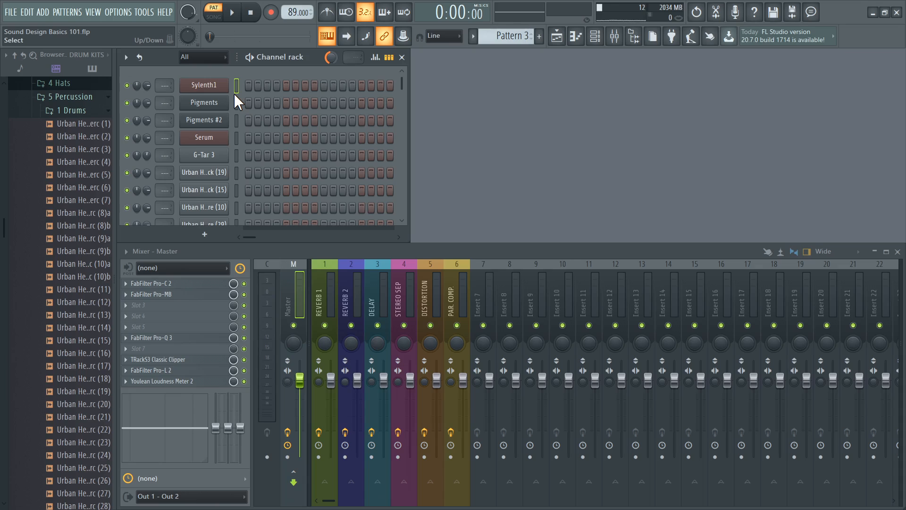
{"action": "key", "text": "KP_Subtract"}
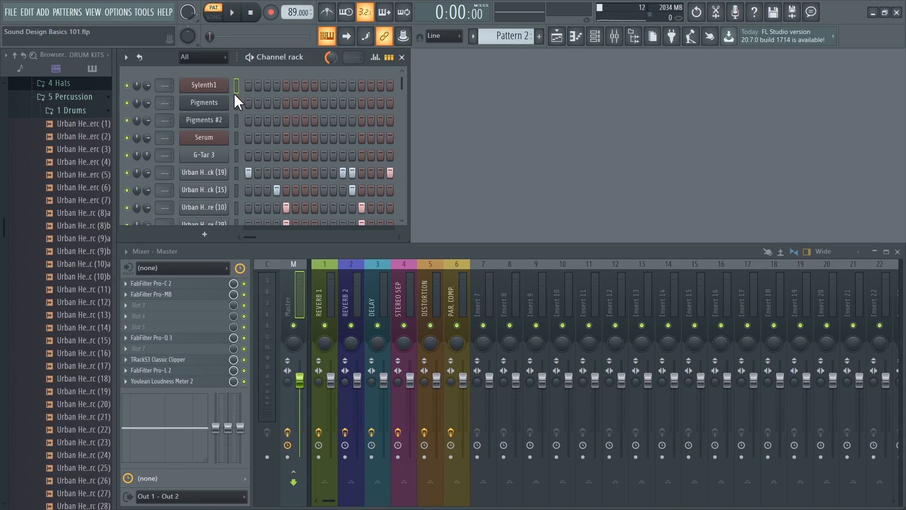
{"action": "key", "text": "ctrl+v"}
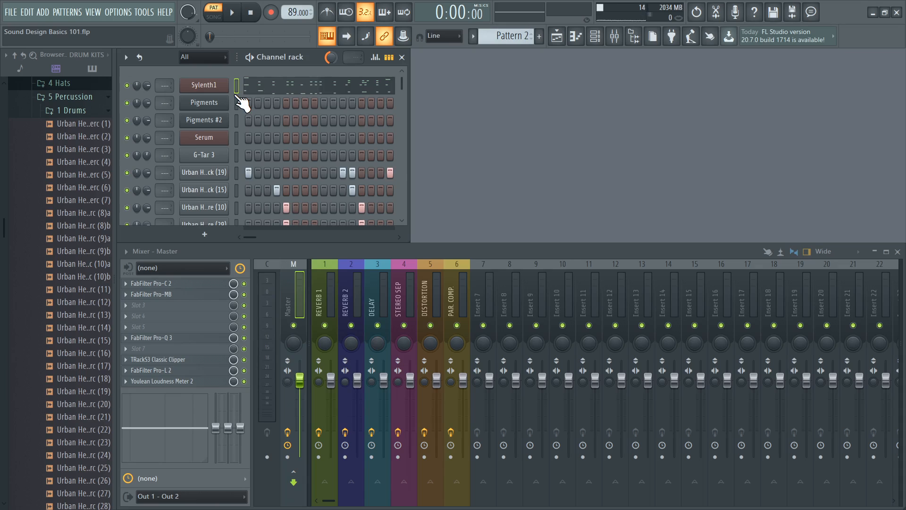
Play Pattern 2 with the drums and inspect the Sylenth1 notes in the piano roll
{"action": "left_click", "coordinate": [250, 57]}
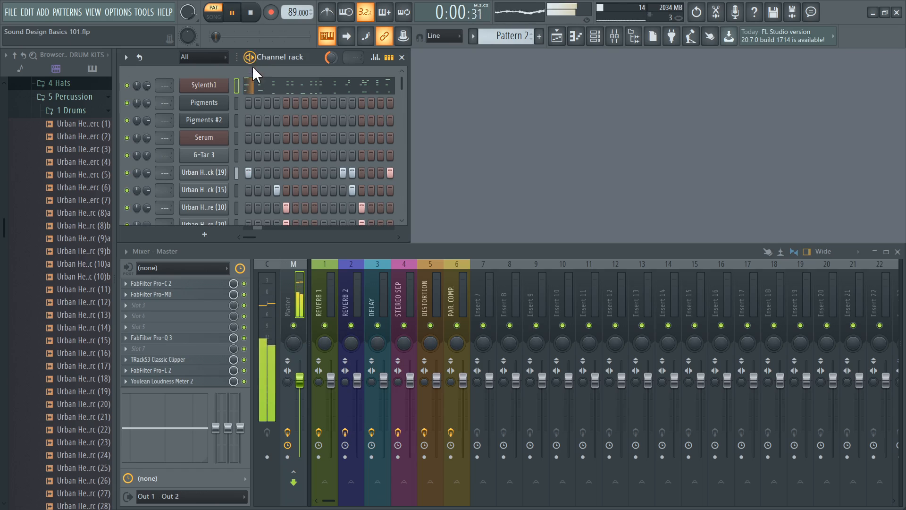
{"action": "left_click", "coordinate": [277, 86]}
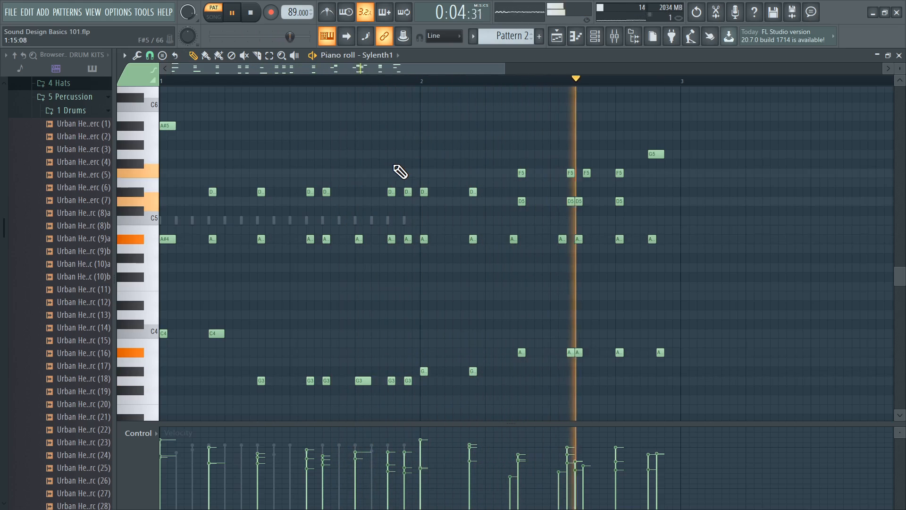
{"action": "key", "text": "F7"}
{"action": "key", "text": "space"}
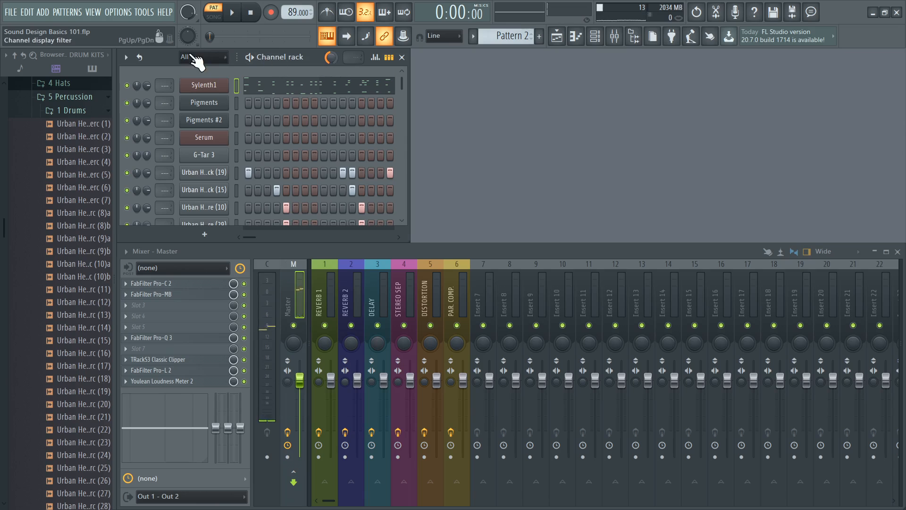
Align the offset A#3, A#4 and D5 notes in bar 2 with their chords while the pattern plays
{"action": "key", "text": "space"}
{"action": "left_click", "coordinate": [262, 90]}
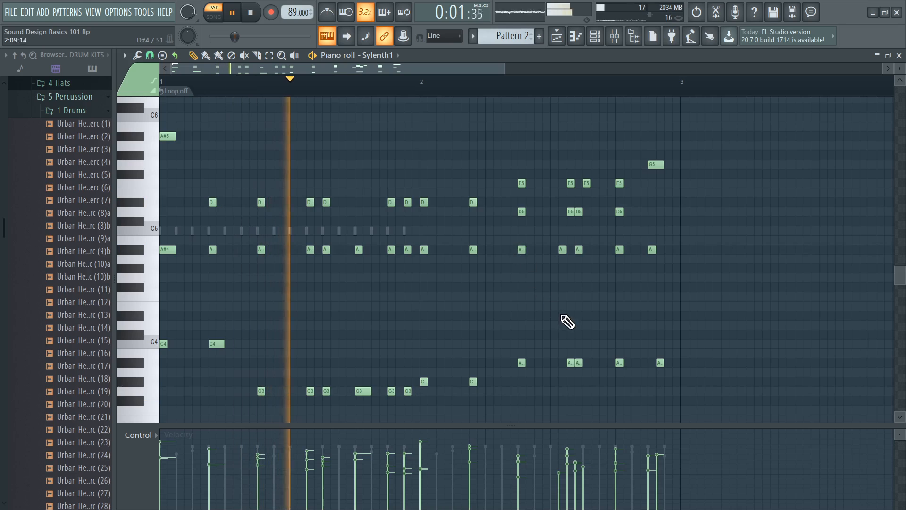
{"action": "scroll", "coordinate": [606, 376], "scroll_direction": "up", "scroll_amount": 2}
{"action": "scroll", "coordinate": [596, 377], "scroll_direction": "up", "scroll_amount": 1}
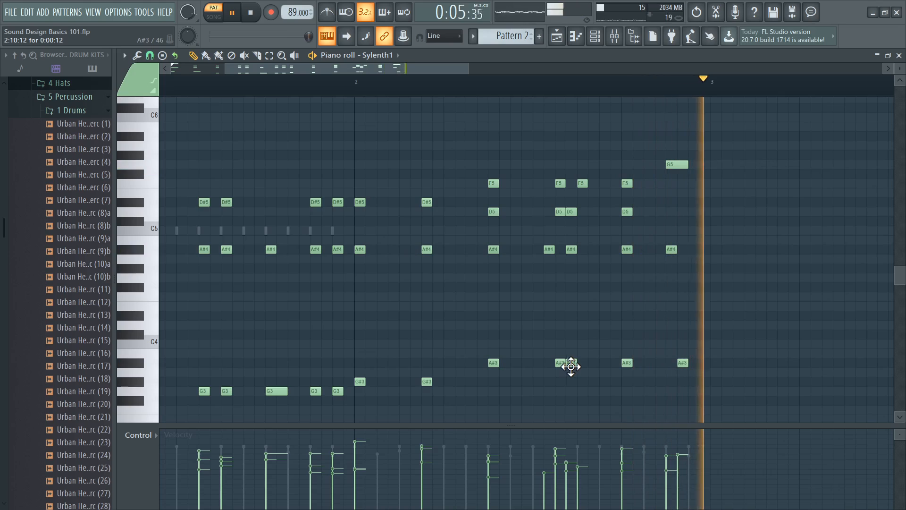
{"action": "left_click_drag", "start_coordinate": [574, 385], "coordinate": [582, 210]}
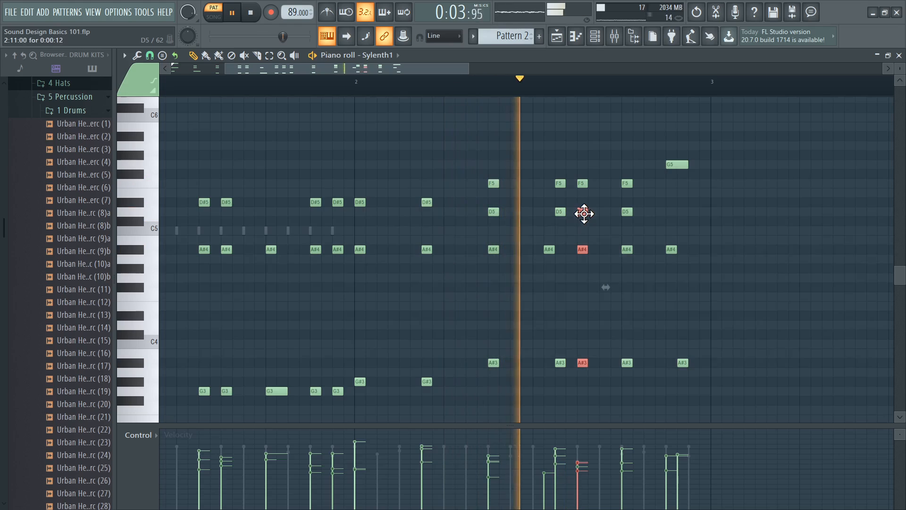
{"action": "left_click", "coordinate": [568, 261]}
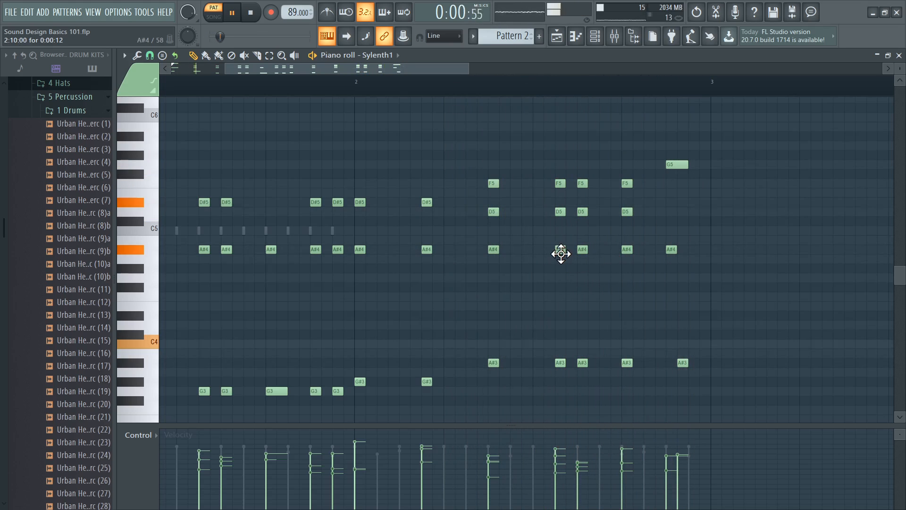
{"action": "left_click", "coordinate": [673, 363]}
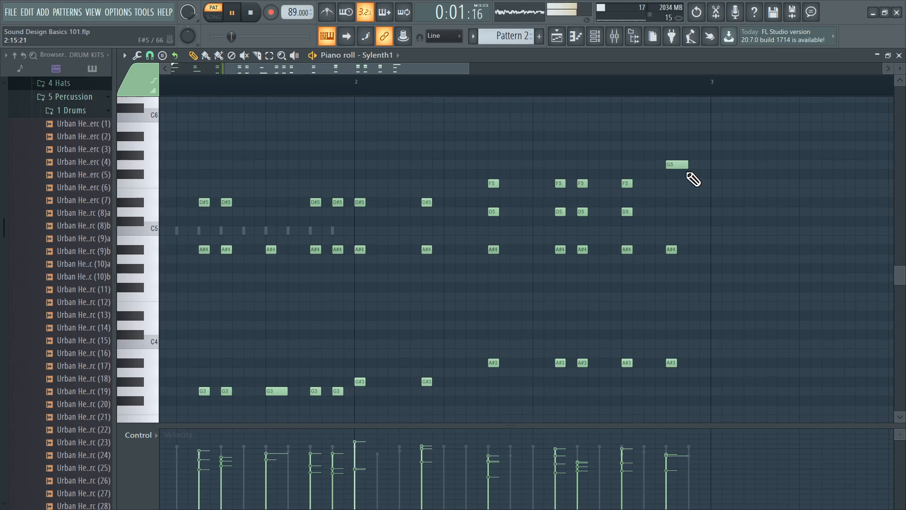
Shorten the last G5 note to match its chord and copy that chord one step later in bar 2
{"action": "left_click_drag", "start_coordinate": [687, 165], "coordinate": [676, 165]}
{"action": "left_click_drag", "start_coordinate": [683, 366], "coordinate": [693, 165]}
{"action": "left_click", "coordinate": [725, 191], "text": "ctrl"}
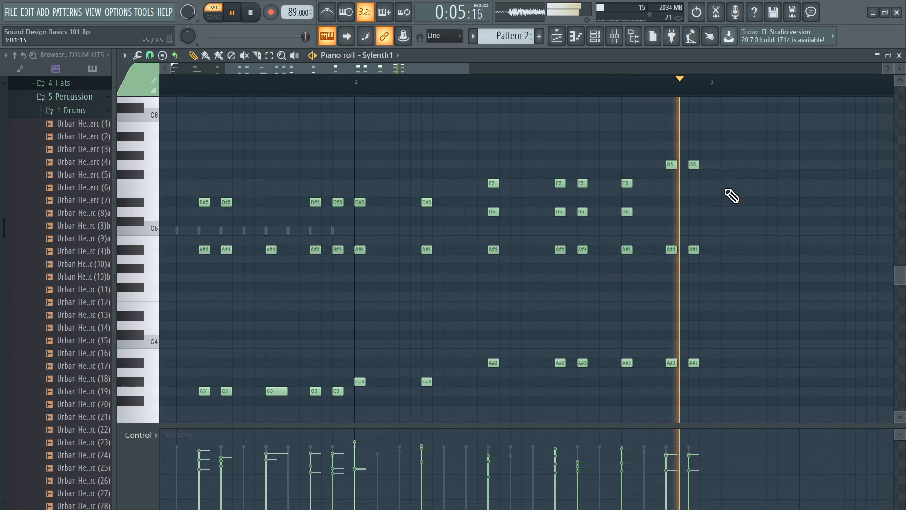
{"action": "right_click", "coordinate": [725, 190], "text": "ctrl"}
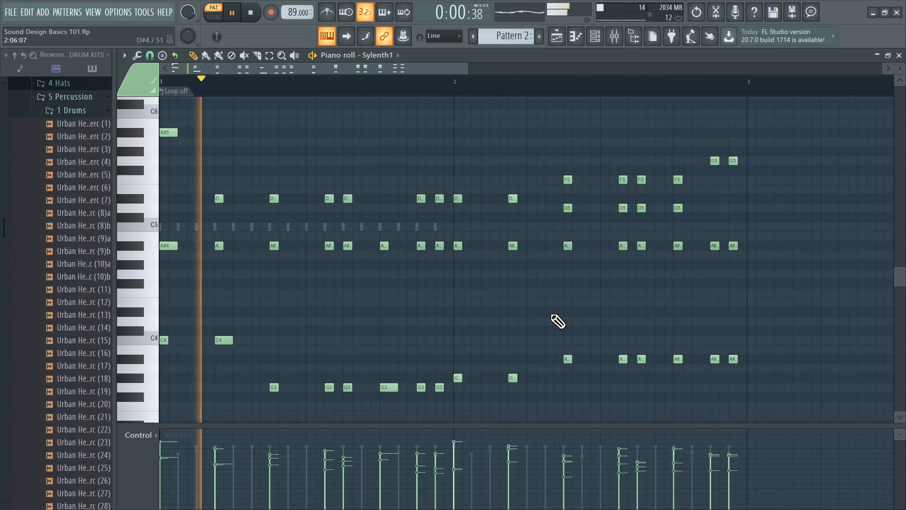
{"action": "key", "text": "F7"}
{"action": "key", "text": "space"}
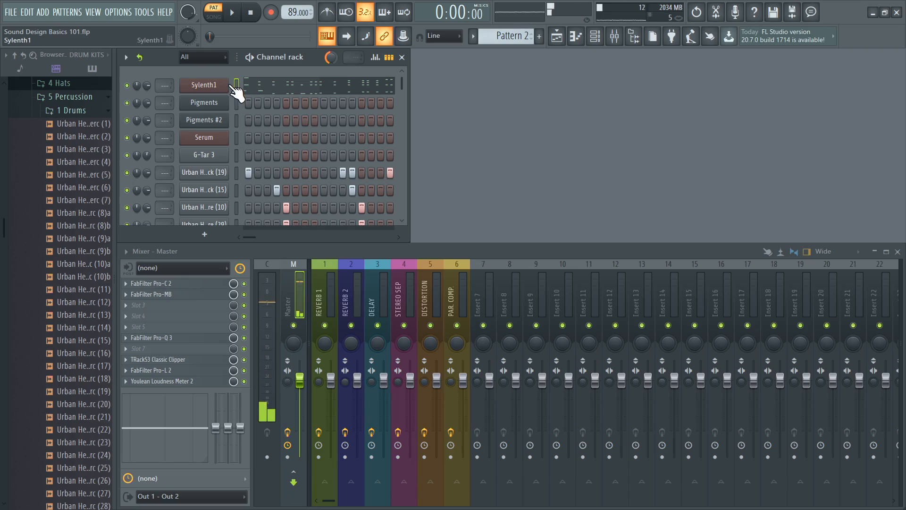
Review Sylenth1's compressor and reverb settings and lower the distortion's dry/wet mix
{"action": "left_click", "coordinate": [216, 91]}
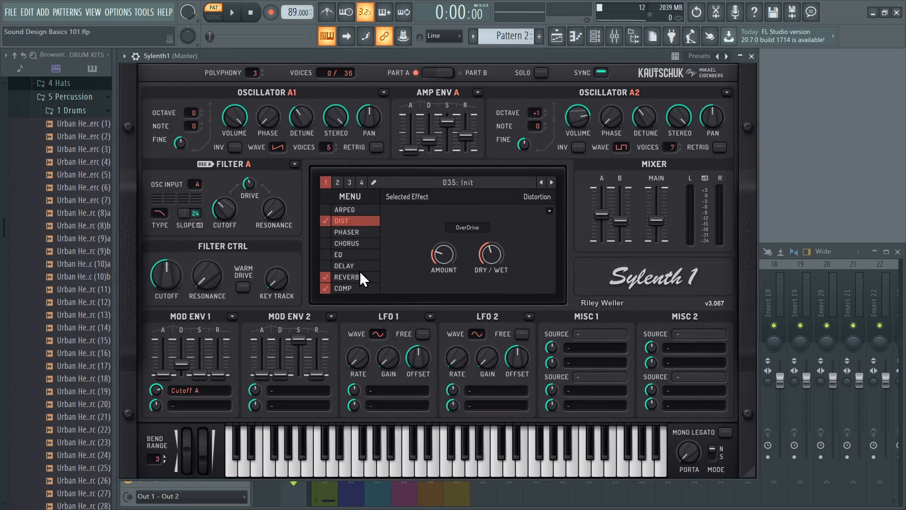
{"action": "left_click", "coordinate": [352, 287]}
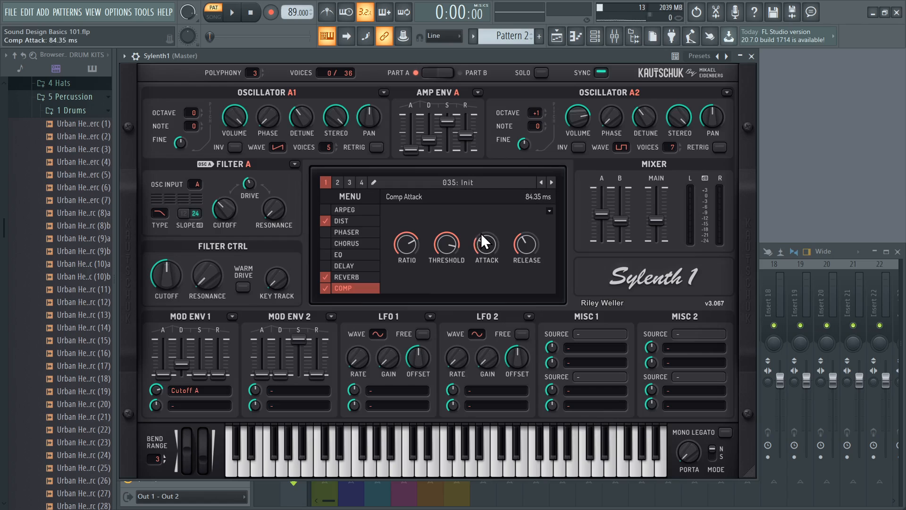
{"action": "left_click", "coordinate": [359, 278]}
{"action": "left_click", "coordinate": [345, 222]}
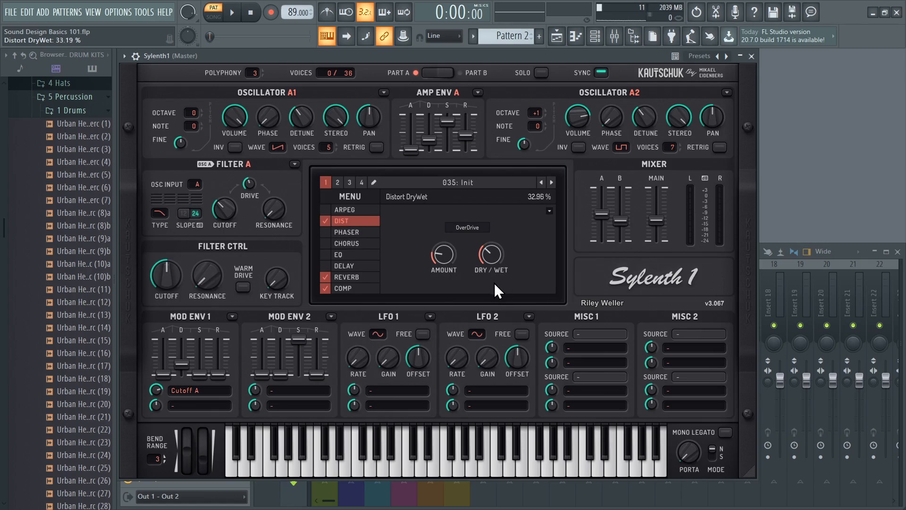
{"action": "left_click_drag", "start_coordinate": [495, 282], "coordinate": [495, 311]}
{"action": "left_click_drag", "start_coordinate": [499, 257], "coordinate": [502, 265]}
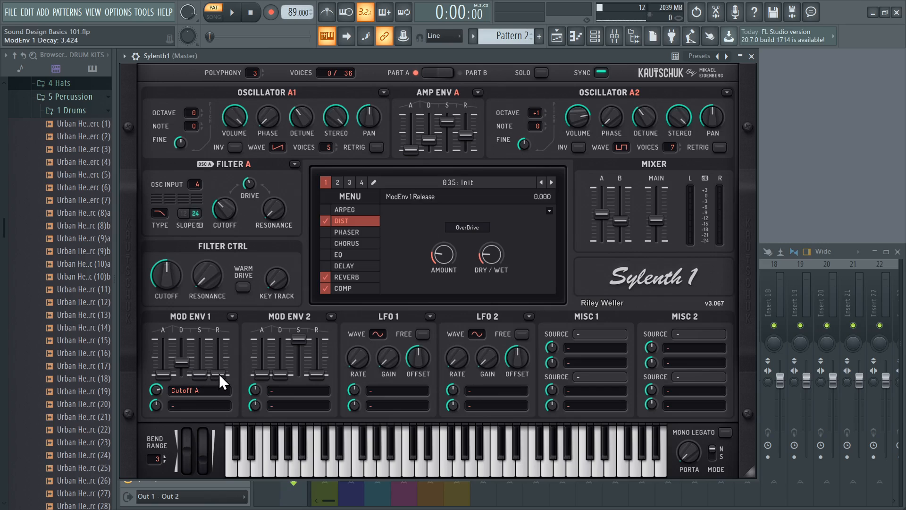
Raise Mod Env 1's release in Sylenth1 and lower the main volume to 3.105 during playback
{"action": "left_click_drag", "start_coordinate": [218, 374], "coordinate": [225, 356]}
{"action": "key", "text": "space"}
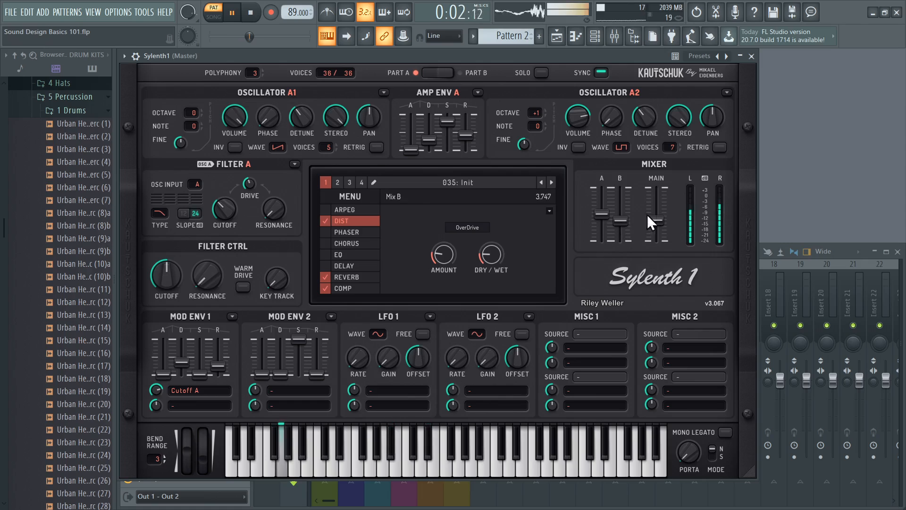
{"action": "left_click_drag", "start_coordinate": [656, 223], "coordinate": [658, 230]}
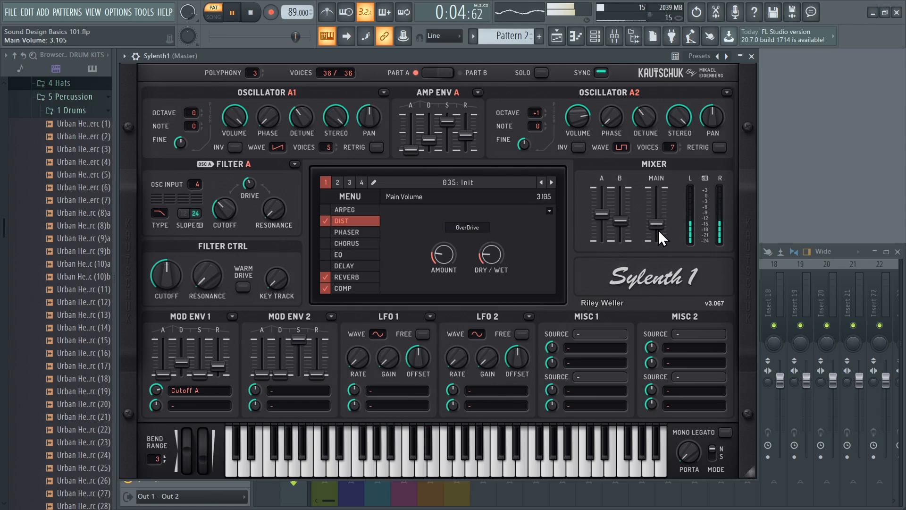
Turn off Sylenth1's distortion effect and set Filter A's drive to 5.000
{"action": "left_click", "coordinate": [325, 222]}
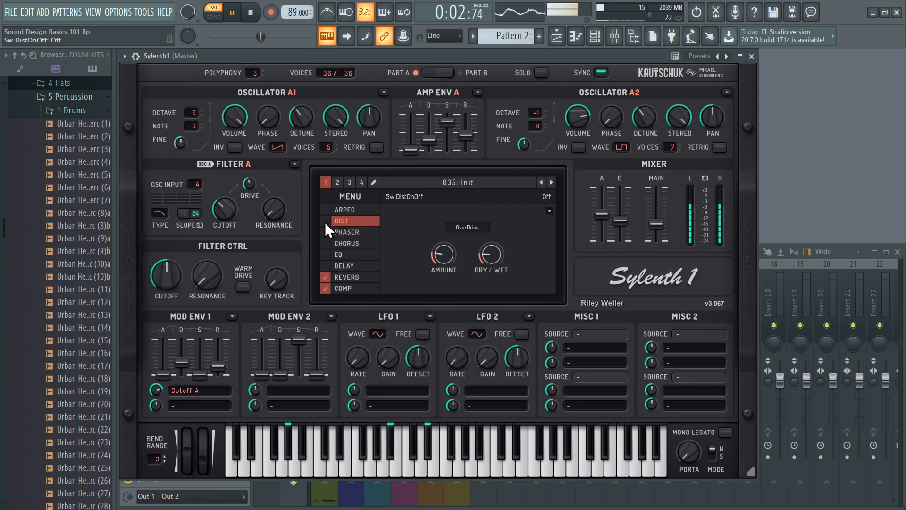
{"action": "left_click_drag", "start_coordinate": [253, 185], "coordinate": [254, 173]}
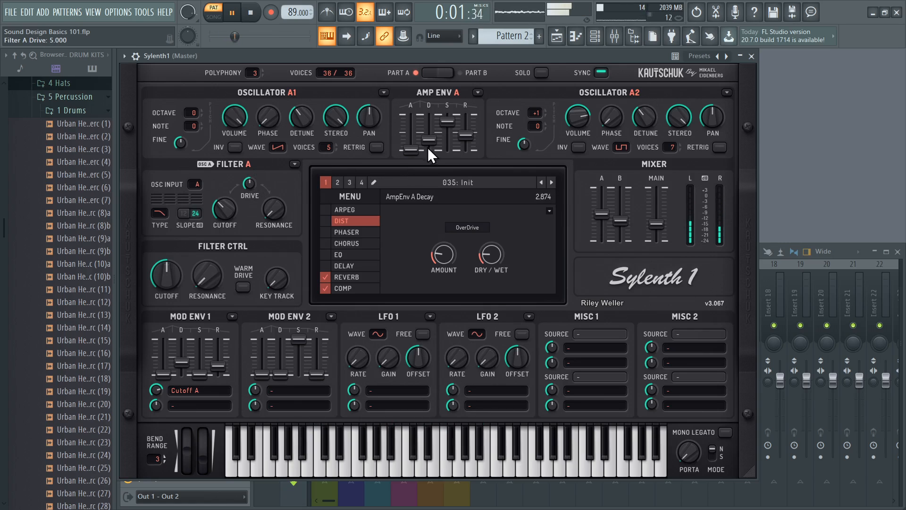
Set Mod Env 1's sustain to 1.345 and its Cutoff A amount to 6.636, ending with playback stopped and Sylenth1 closed
{"action": "left_click_drag", "start_coordinate": [199, 374], "coordinate": [207, 359]}
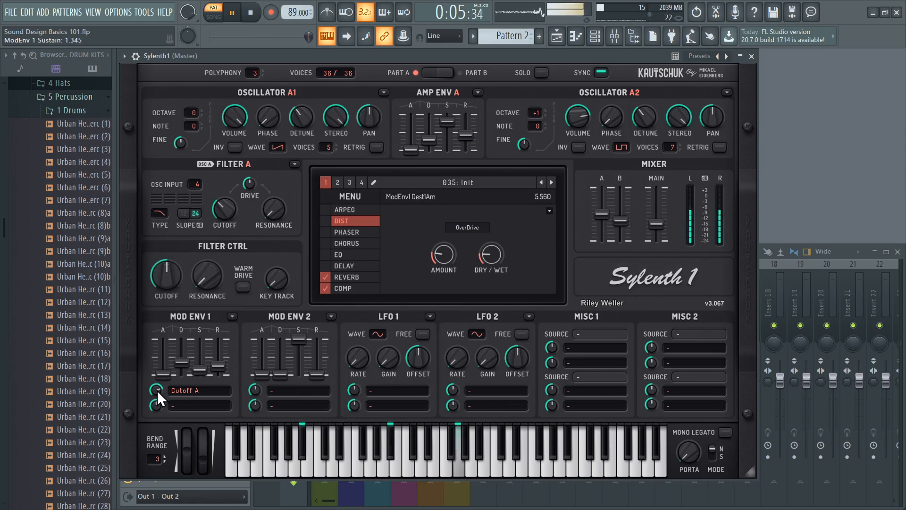
{"action": "left_click_drag", "start_coordinate": [158, 390], "coordinate": [163, 383]}
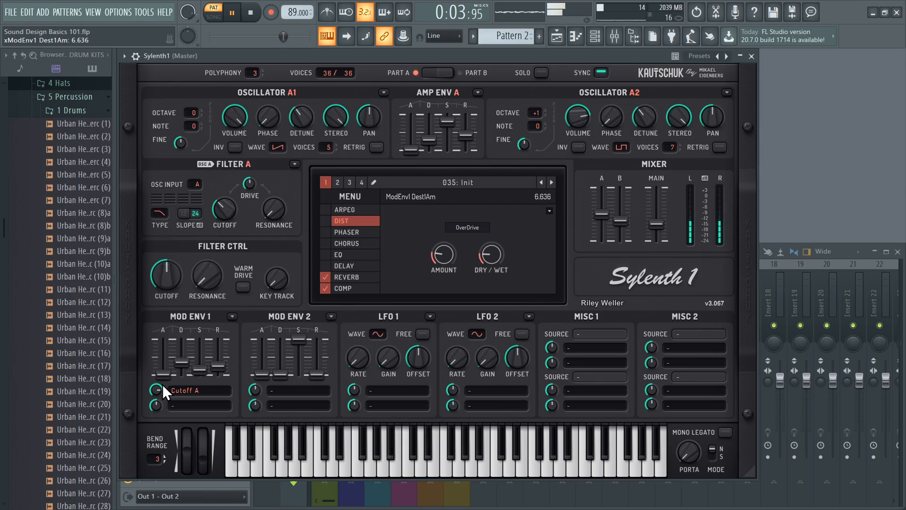
{"action": "left_click", "coordinate": [752, 57]}
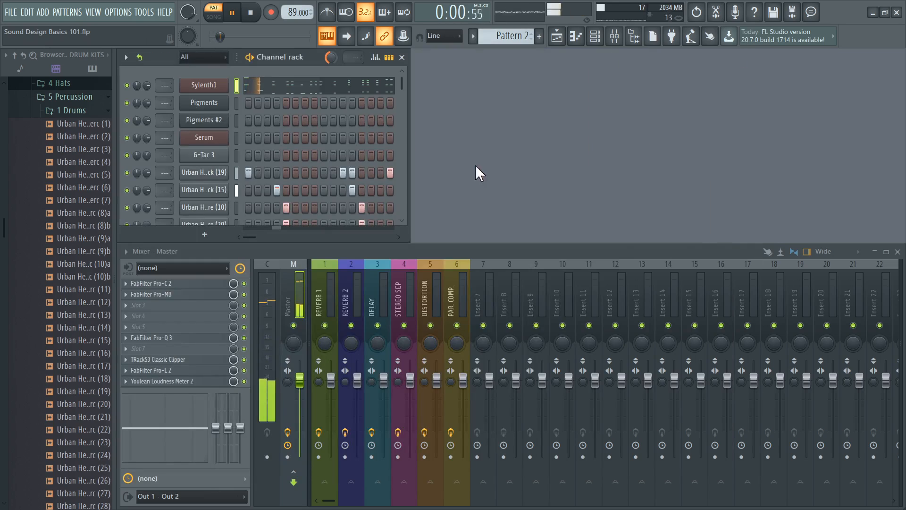
{"action": "key", "text": "space"}
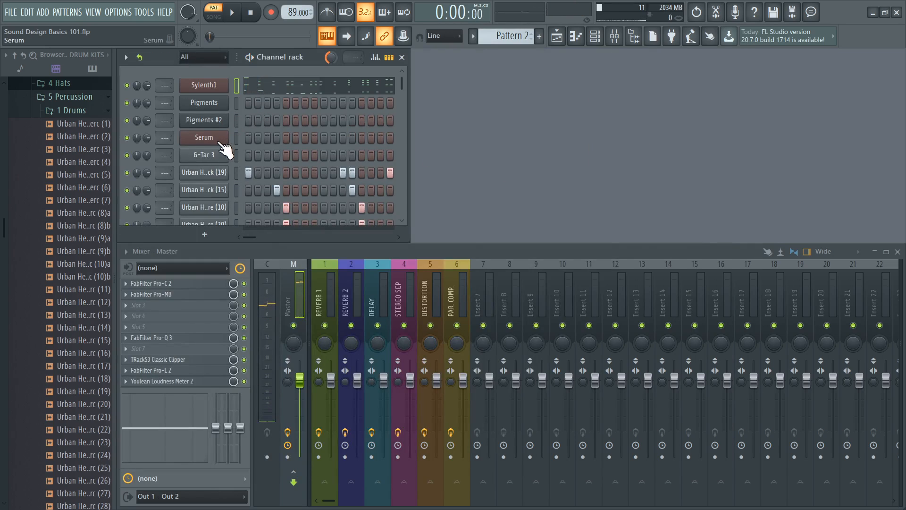
Open the Serum channel and reset the synth to its initial preset
{"action": "left_click", "coordinate": [220, 142]}
{"action": "left_click", "coordinate": [583, 74]}
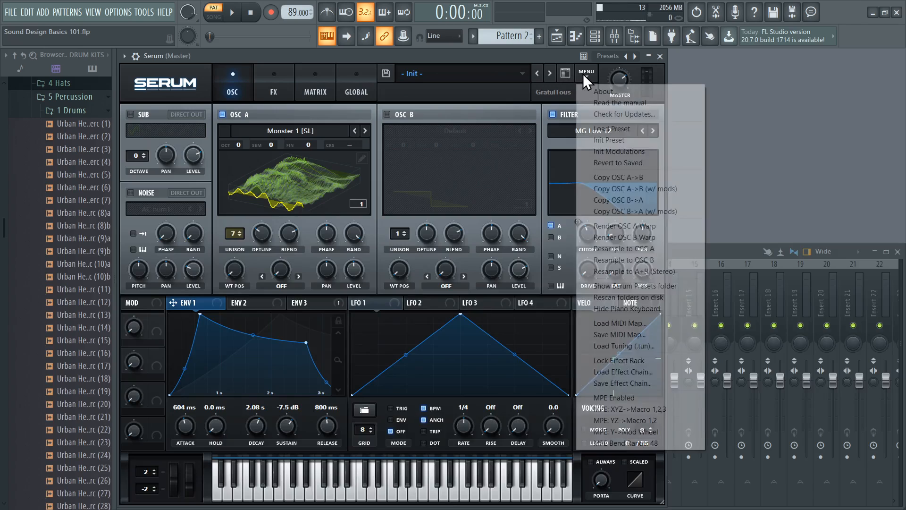
{"action": "left_click", "coordinate": [621, 139]}
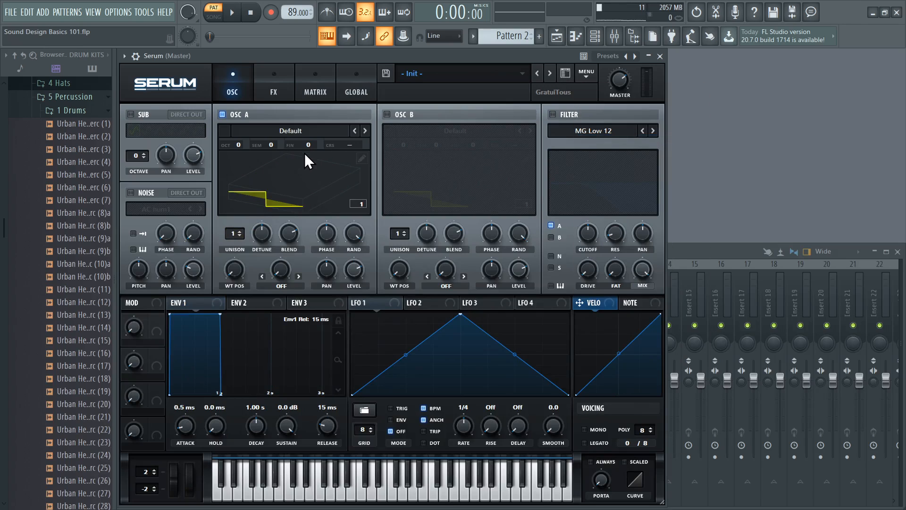
Switch Serum's oscillator A to the 2D waveform view and load the Monster 7 [SL] wavetable
{"action": "left_click", "coordinate": [288, 193]}
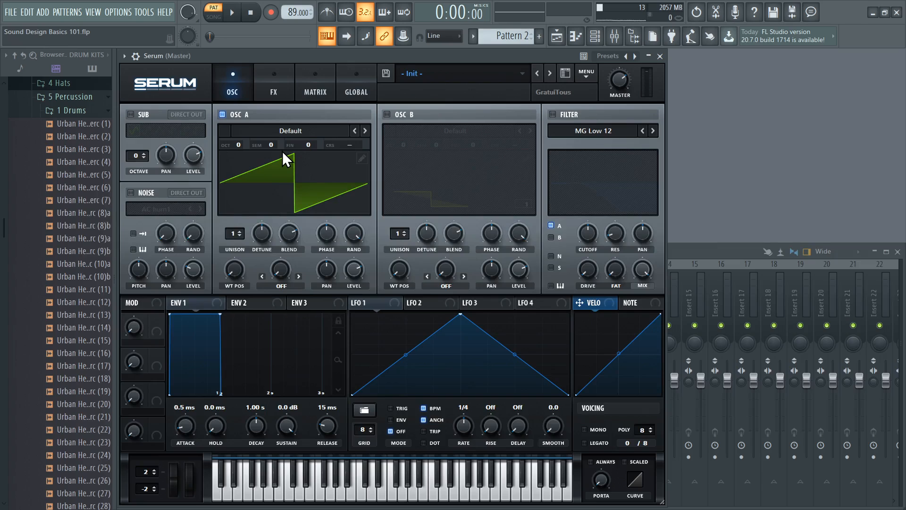
{"action": "left_click", "coordinate": [289, 132]}
{"action": "mouse_move", "coordinate": [289, 142]}
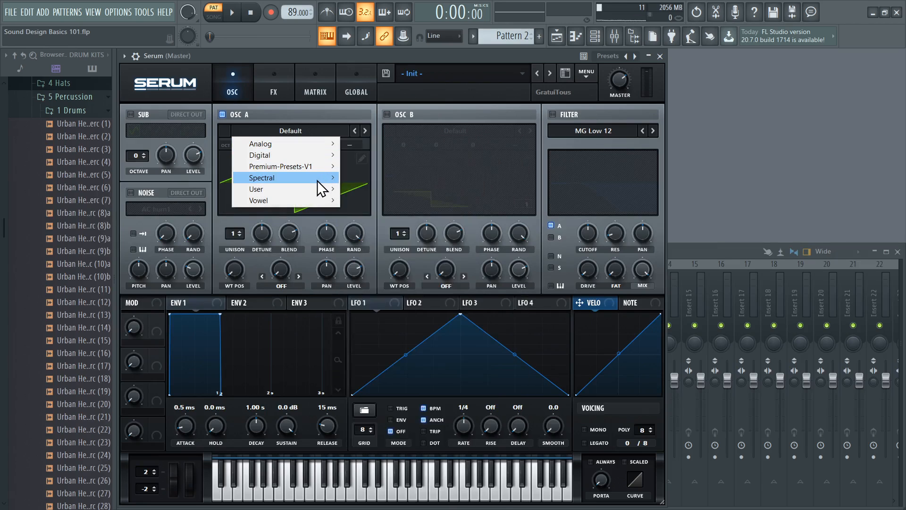
{"action": "mouse_move", "coordinate": [318, 179]}
{"action": "left_click", "coordinate": [396, 298]}
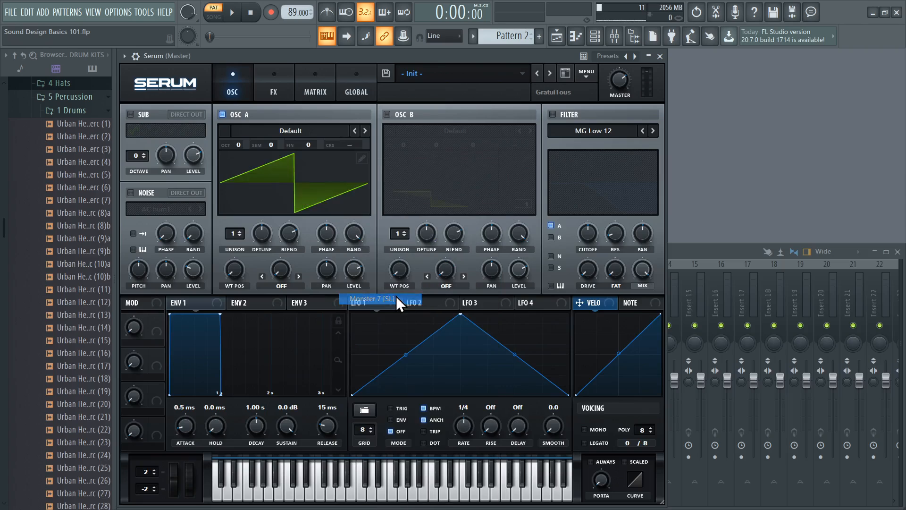
Set oscillator A's unison to 5 voices and its unison detune to 0.20
{"action": "mouse_move", "coordinate": [235, 235]}
{"action": "left_mouse_down"}
{"action": "mouse_move", "coordinate": [236, 215]}
{"action": "mouse_move", "coordinate": [244, 220]}
{"action": "left_mouse_up"}
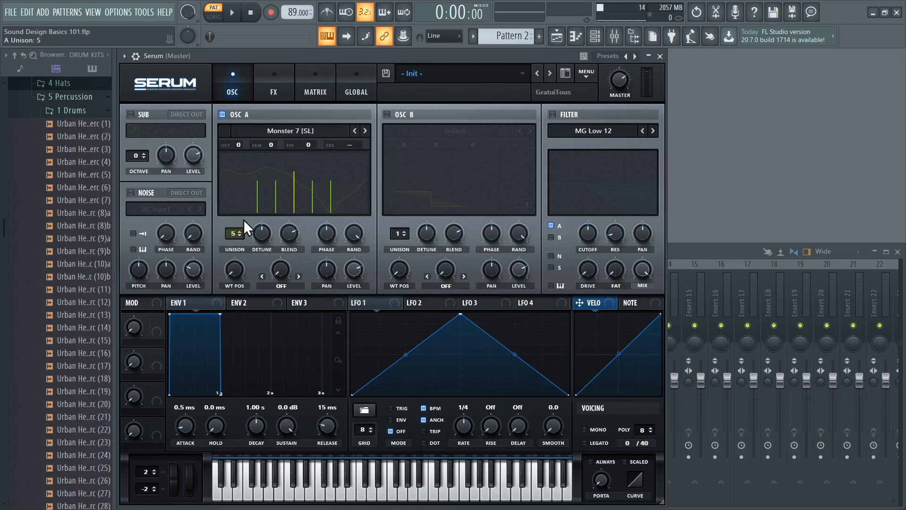
{"action": "left_click_drag", "start_coordinate": [235, 266], "coordinate": [262, 266]}
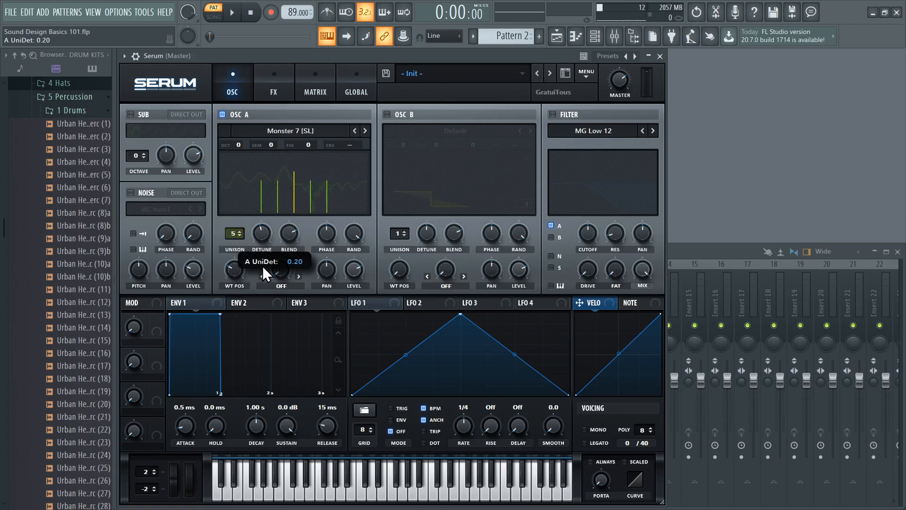
Enable oscillator B with 4 unison voices and load the Digital wavetable SSQ, shown as a 2D waveform
{"action": "left_click", "coordinate": [293, 238]}
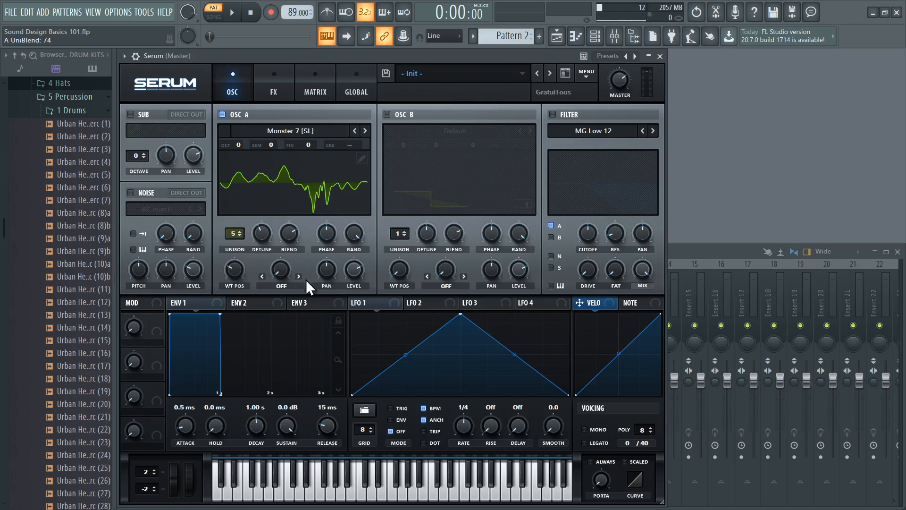
{"action": "left_click_drag", "start_coordinate": [401, 234], "coordinate": [407, 208]}
{"action": "left_click", "coordinate": [394, 115]}
{"action": "left_click", "coordinate": [440, 136]}
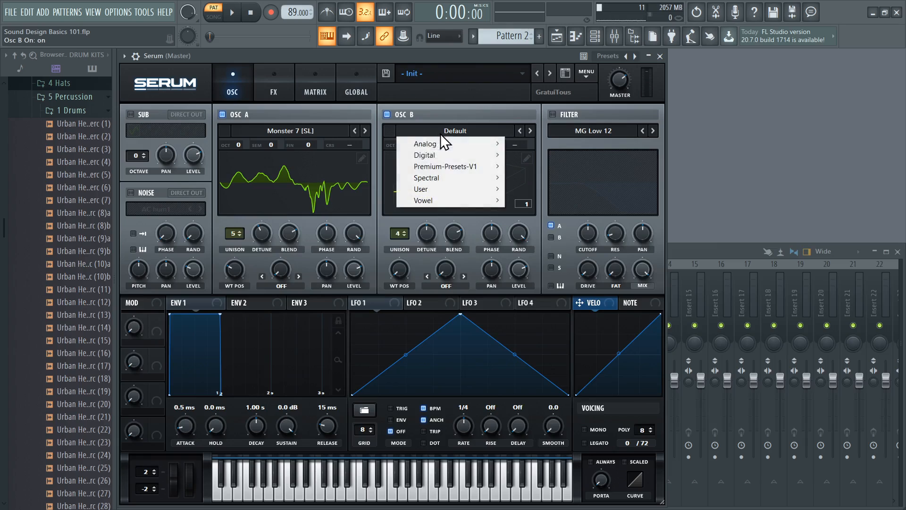
{"action": "mouse_move", "coordinate": [489, 155]}
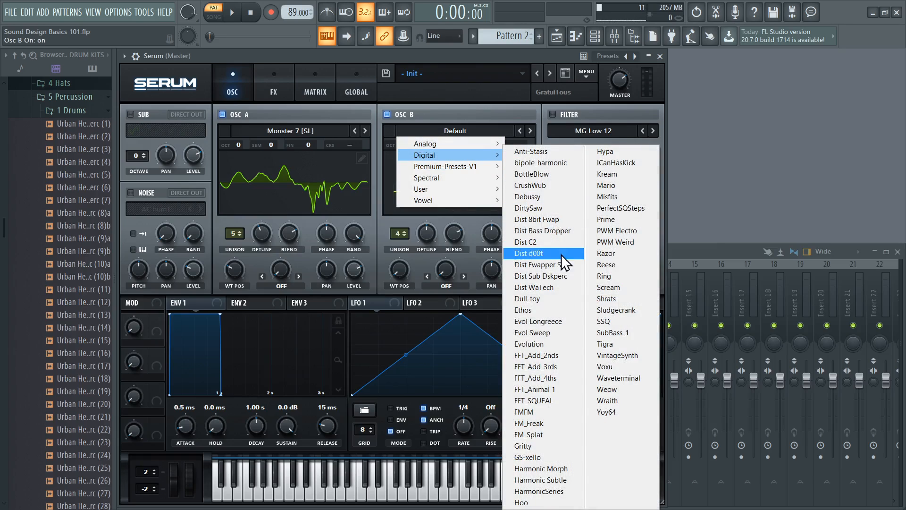
{"action": "left_click", "coordinate": [631, 321]}
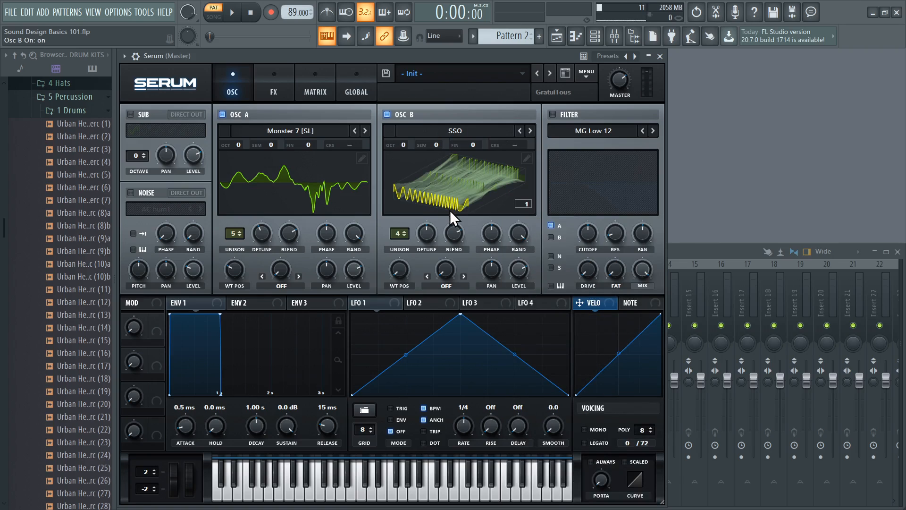
{"action": "left_click", "coordinate": [446, 168]}
{"action": "key", "text": "d"}
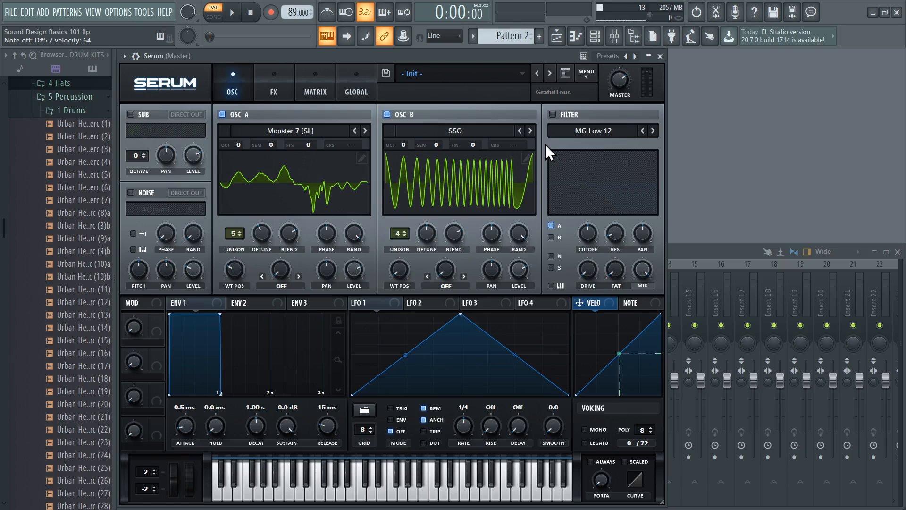
Lower oscillator B's level to 61% and set Env 1's sustain to -5.6 dB and release to 1.14 s
{"action": "left_click_drag", "start_coordinate": [518, 259], "coordinate": [520, 280]}
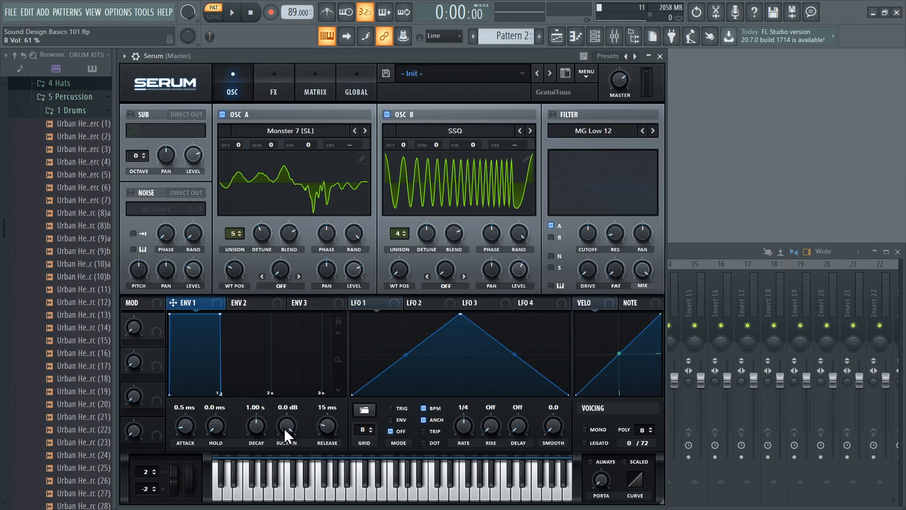
{"action": "left_click_drag", "start_coordinate": [284, 429], "coordinate": [285, 459]}
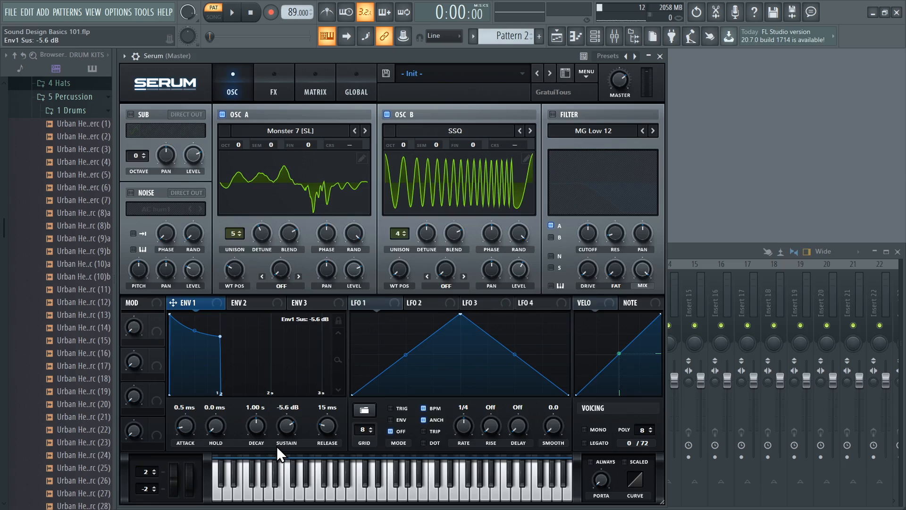
{"action": "left_click_drag", "start_coordinate": [326, 430], "coordinate": [336, 395]}
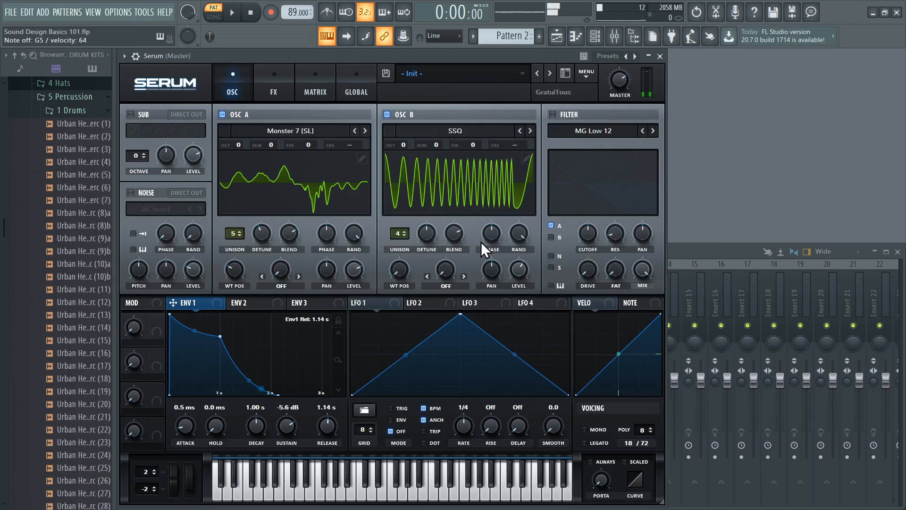
Turn on the filter and assign Env 3 to its cutoff, with Env 3's sustain at 68.86% and release at 958 ms
{"action": "left_click", "coordinate": [305, 307]}
{"action": "left_click", "coordinate": [552, 114]}
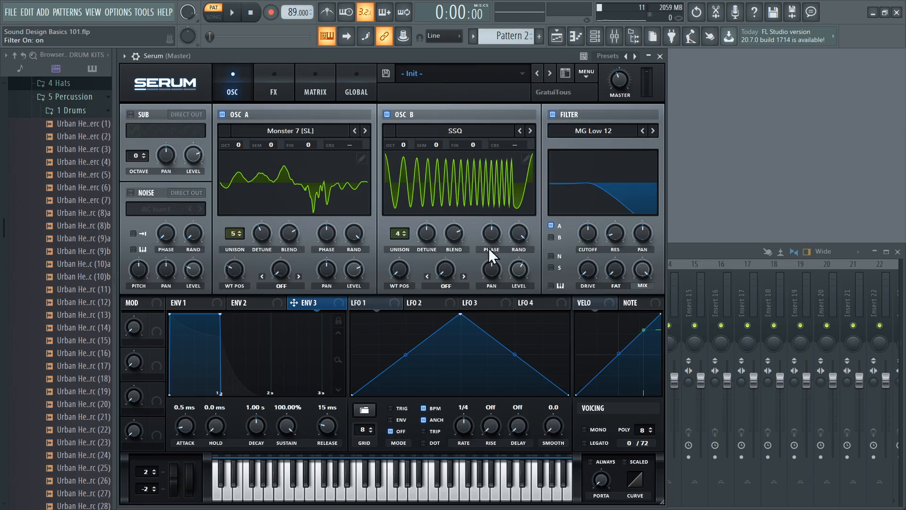
{"action": "left_click_drag", "start_coordinate": [309, 301], "coordinate": [588, 233]}
{"action": "left_click_drag", "start_coordinate": [294, 417], "coordinate": [290, 456]}
{"action": "left_click_drag", "start_coordinate": [327, 427], "coordinate": [337, 406]}
Lower the filter's cutoff, route oscillator B through the filter as well, and adjust Env 3's modulation amount on the cutoff
{"action": "left_click_drag", "start_coordinate": [587, 233], "coordinate": [592, 264]}
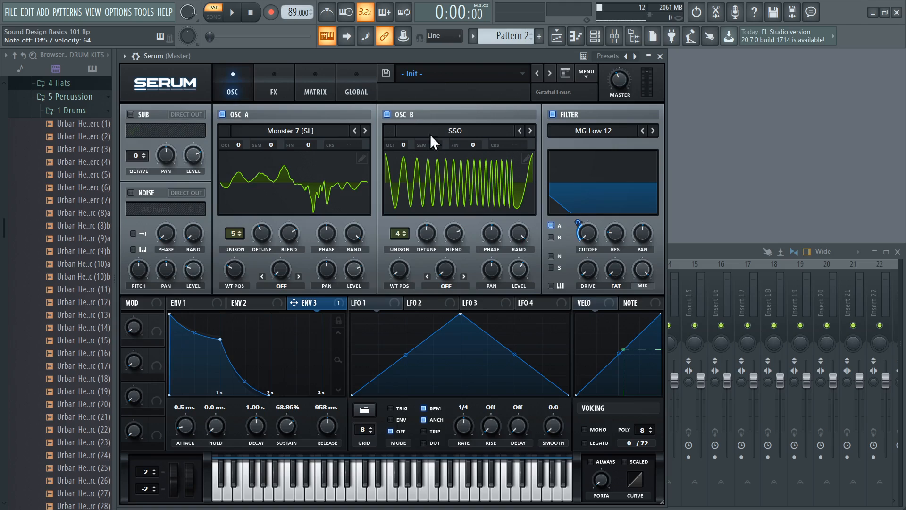
{"action": "left_click", "coordinate": [550, 237]}
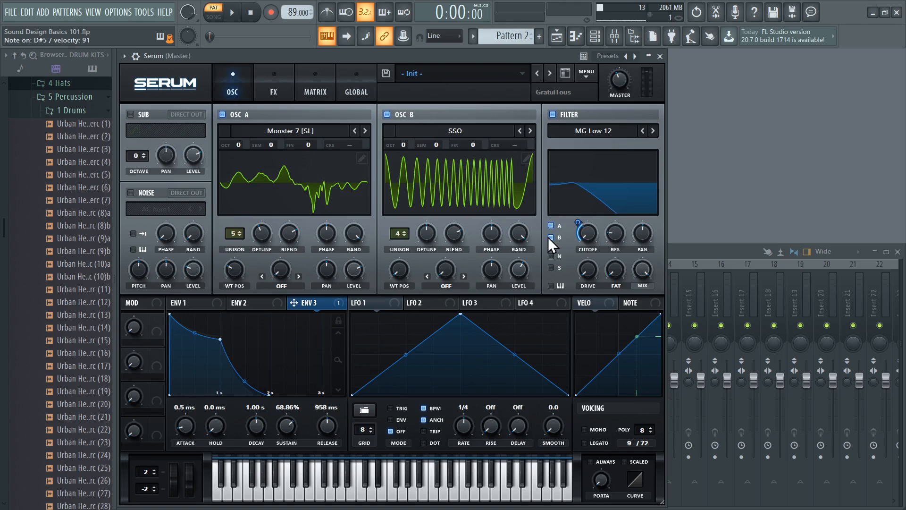
{"action": "left_click_drag", "start_coordinate": [580, 223], "coordinate": [584, 204]}
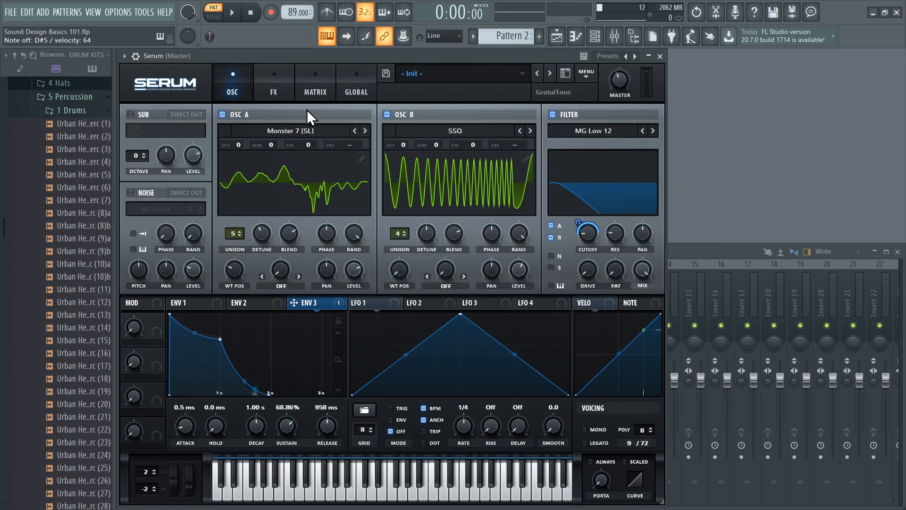
Add a delay effect with 21% feedback, 48% mix, a filter frequency of 1049 and a bandwidth of 1.6
{"action": "left_click", "coordinate": [280, 92]}
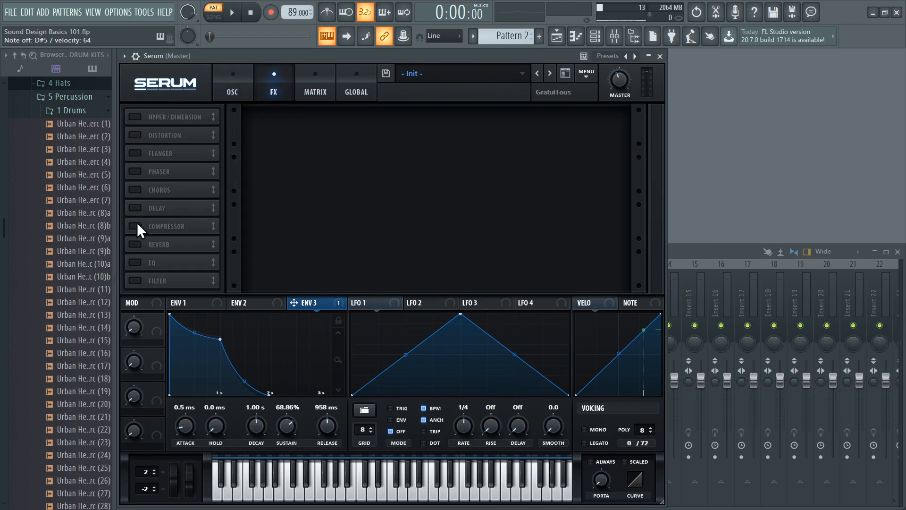
{"action": "left_click", "coordinate": [135, 209]}
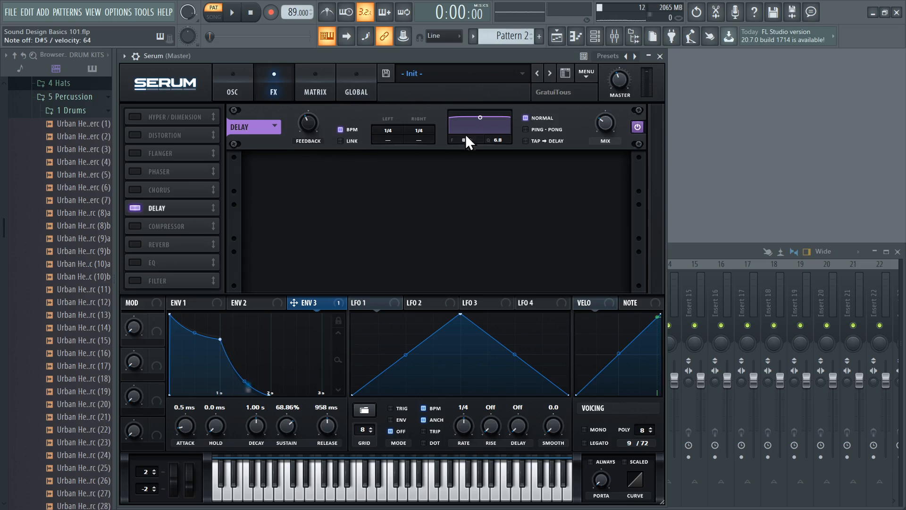
{"action": "left_click_drag", "start_coordinate": [305, 120], "coordinate": [303, 139]}
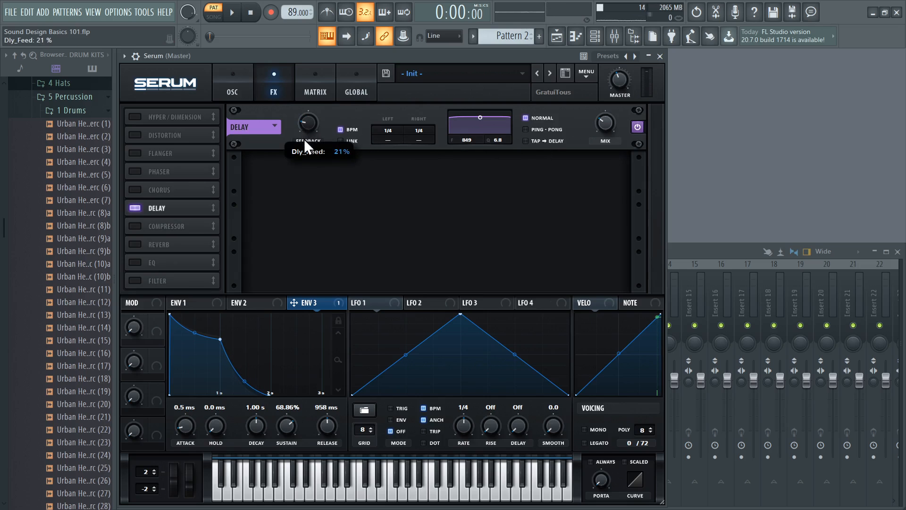
{"action": "left_click_drag", "start_coordinate": [605, 121], "coordinate": [608, 107]}
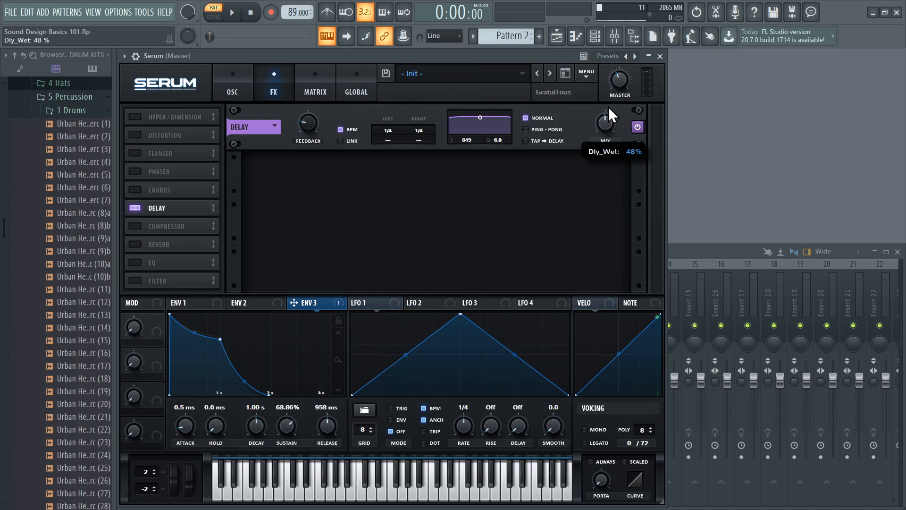
{"action": "left_click_drag", "start_coordinate": [489, 124], "coordinate": [483, 132]}
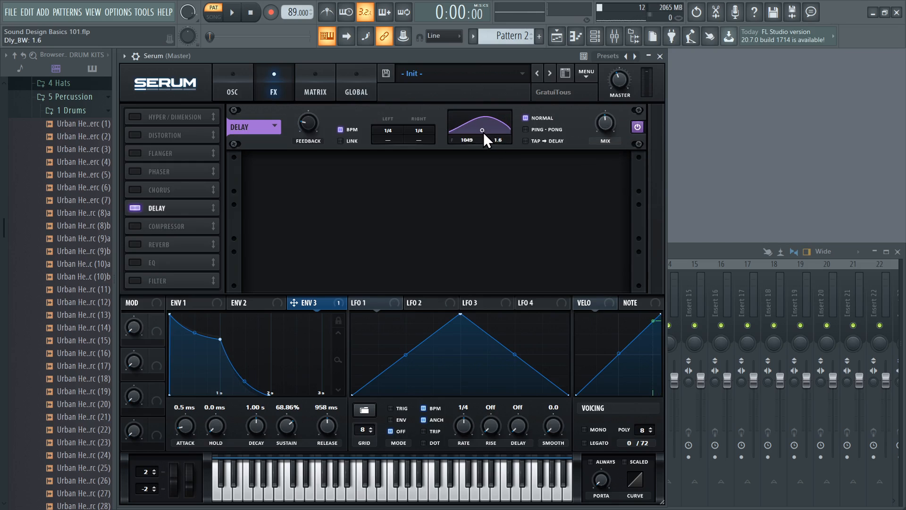
Enable a reverb placed ahead of an enabled compressor, and adjust the reverb's mix, size, decay and low cut
{"action": "left_click", "coordinate": [135, 243]}
{"action": "left_click", "coordinate": [134, 242]}
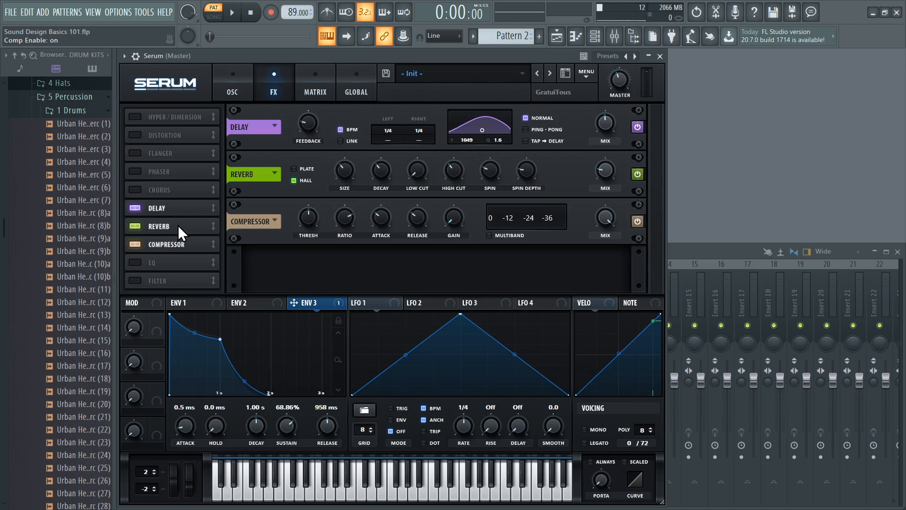
{"action": "left_click_drag", "start_coordinate": [609, 173], "coordinate": [611, 143]}
{"action": "left_click_drag", "start_coordinate": [347, 172], "coordinate": [385, 190]}
{"action": "left_click_drag", "start_coordinate": [430, 171], "coordinate": [440, 143]}
Adjust the compressor's threshold, ratio and attack, set its release to 48.9 ms, and raise its gain
{"action": "left_click_drag", "start_coordinate": [307, 216], "coordinate": [503, 231]}
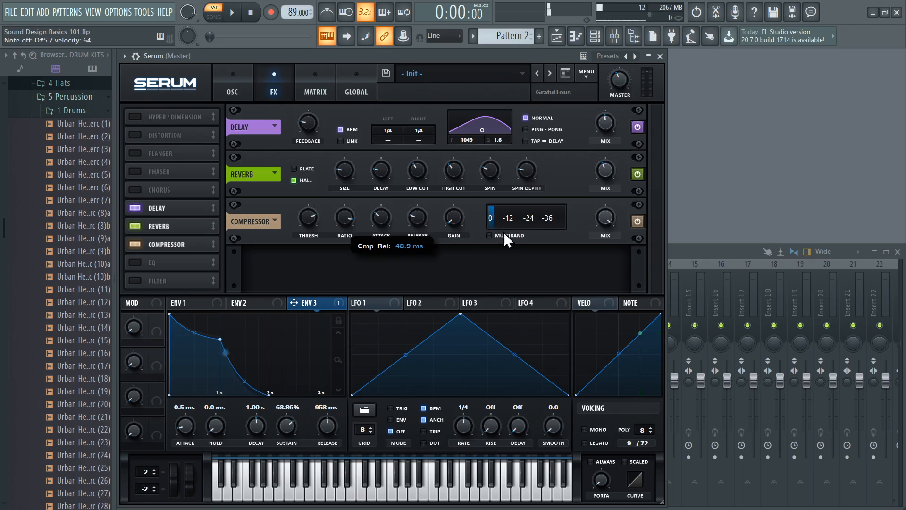
{"action": "left_click_drag", "start_coordinate": [453, 217], "coordinate": [455, 201]}
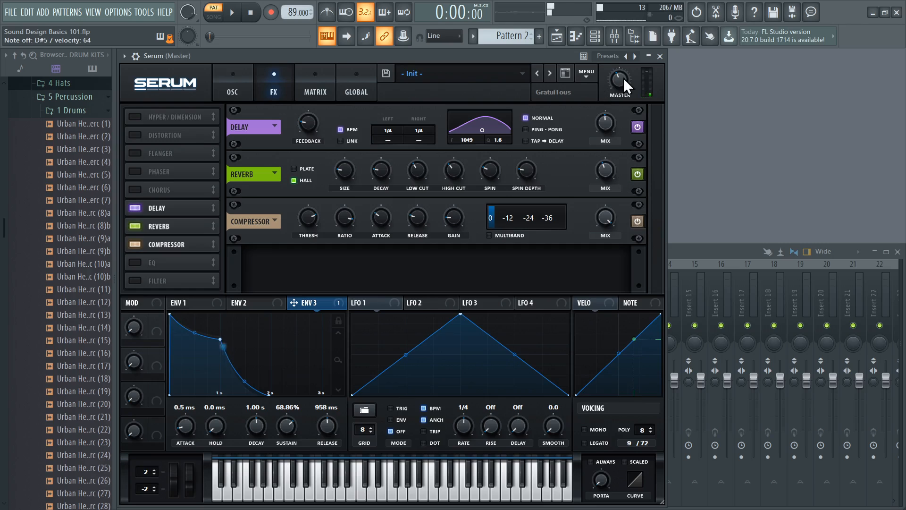
{"action": "mouse_move", "coordinate": [629, 64]}
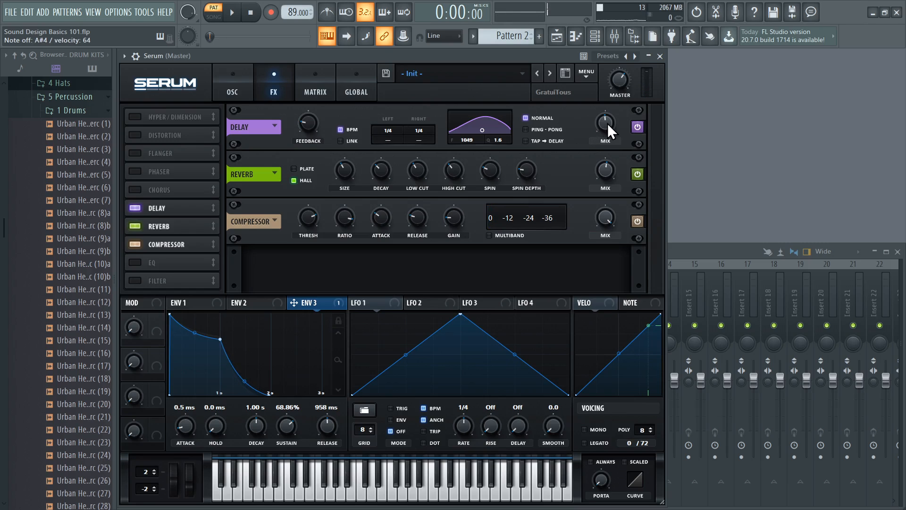
Set the delay's right time to 1/2, lower the reverb's mix, and reduce the delay's mix to 35% with the pattern playing
{"action": "mouse_move", "coordinate": [308, 130]}
{"action": "key", "text": "space"}
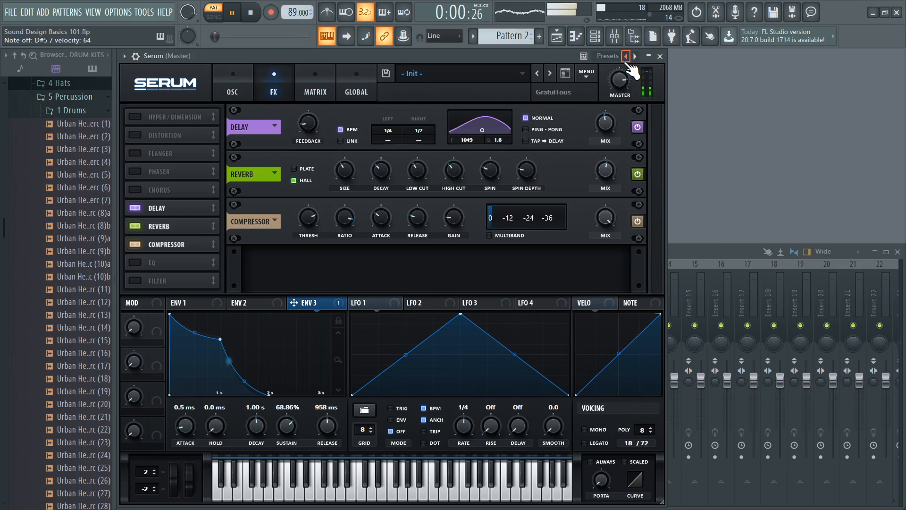
{"action": "left_click_drag", "start_coordinate": [597, 165], "coordinate": [611, 184]}
{"action": "left_click_drag", "start_coordinate": [611, 126], "coordinate": [608, 135]}
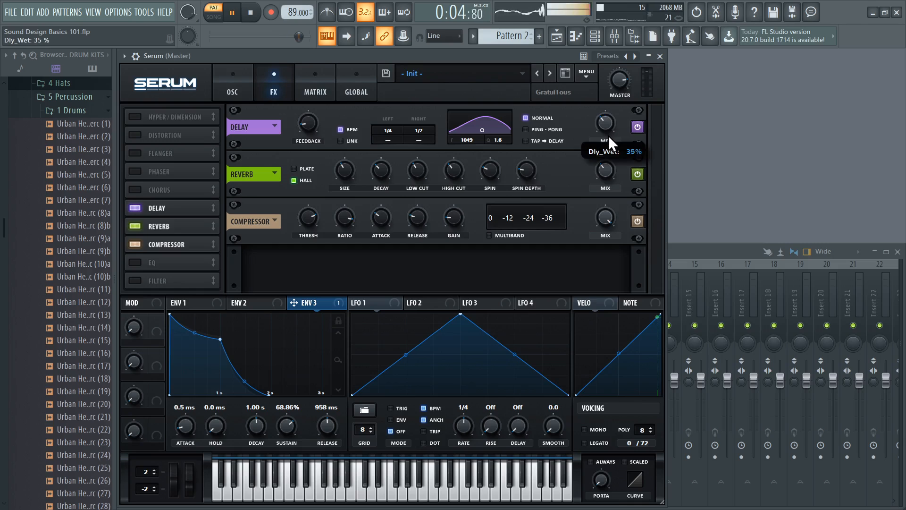
Raise the filter's cutoff to 89 Hz, compare the sound with the filter off and on, and stop playback
{"action": "left_click", "coordinate": [241, 81]}
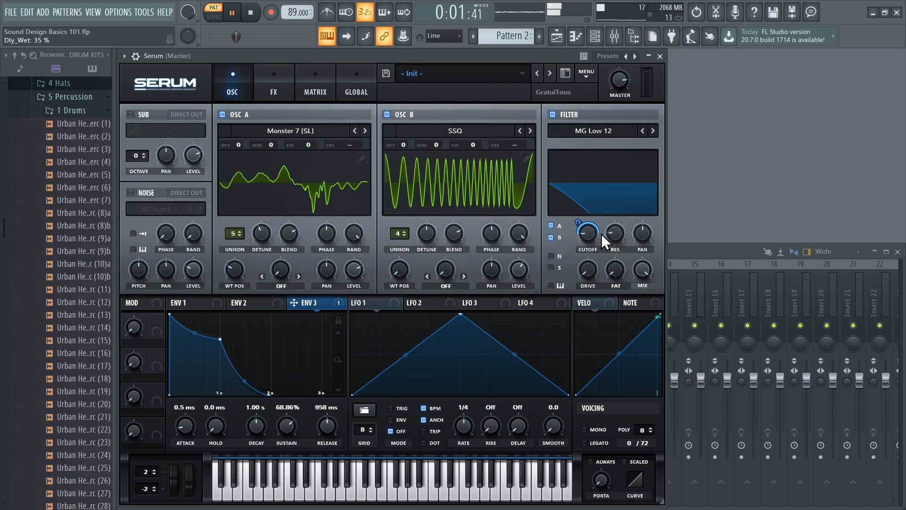
{"action": "left_click_drag", "start_coordinate": [589, 230], "coordinate": [590, 219]}
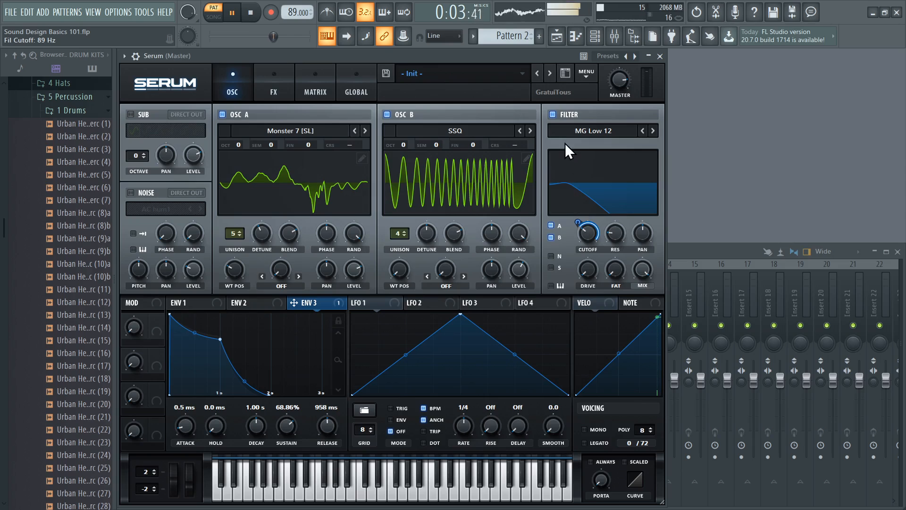
{"action": "left_click", "coordinate": [560, 116]}
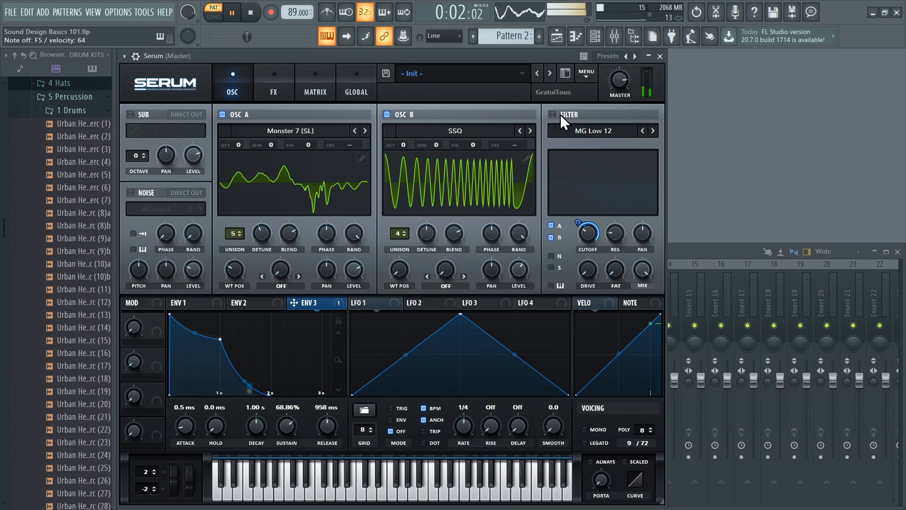
{"action": "left_click", "coordinate": [552, 113]}
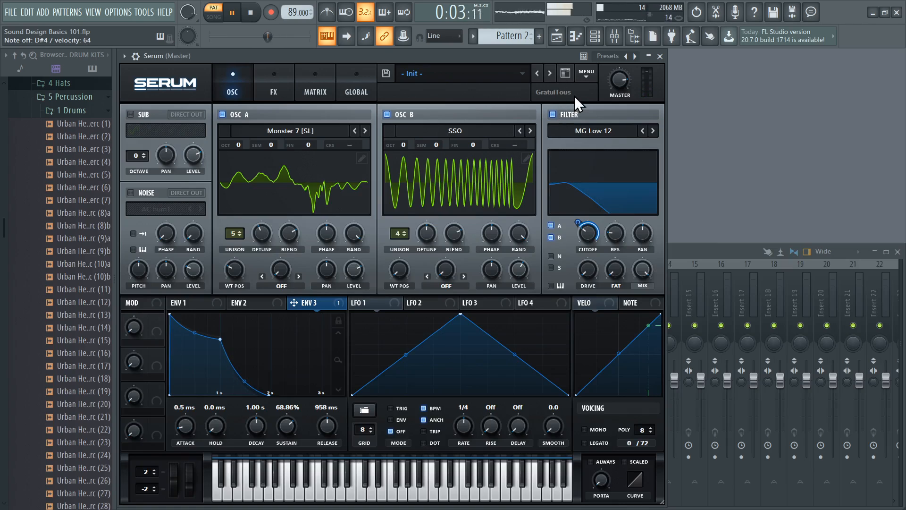
{"action": "key", "text": "space"}
Change the filter type to MG Low 24, readjust its cutoff, and set Env 3's modulation amount to 30
{"action": "left_click", "coordinate": [589, 130]}
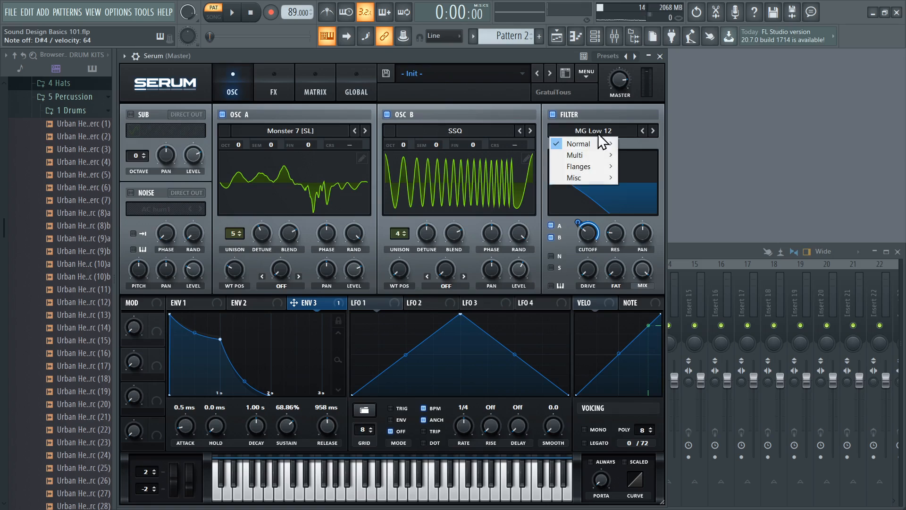
{"action": "mouse_move", "coordinate": [611, 142]}
{"action": "left_click", "coordinate": [650, 177]}
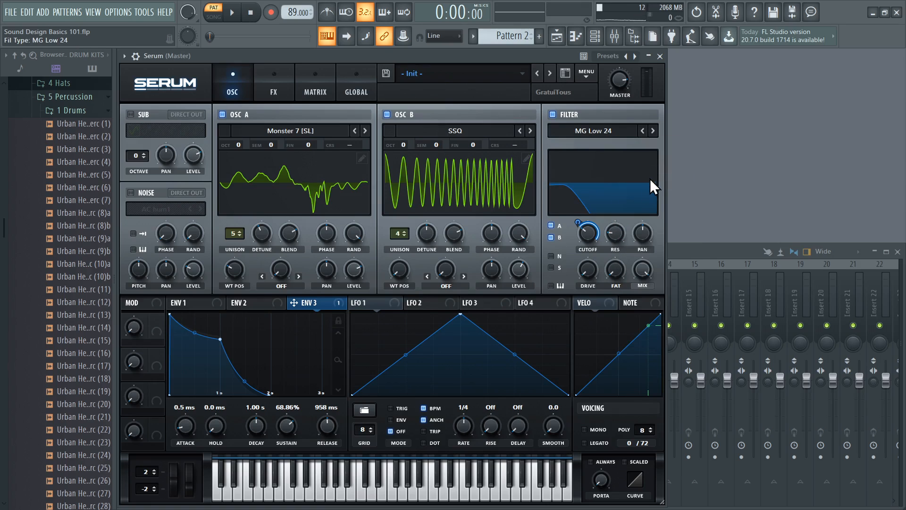
{"action": "mouse_move", "coordinate": [587, 234]}
{"action": "left_mouse_down"}
{"action": "mouse_move", "coordinate": [587, 220]}
{"action": "mouse_move", "coordinate": [582, 244]}
{"action": "left_mouse_up"}
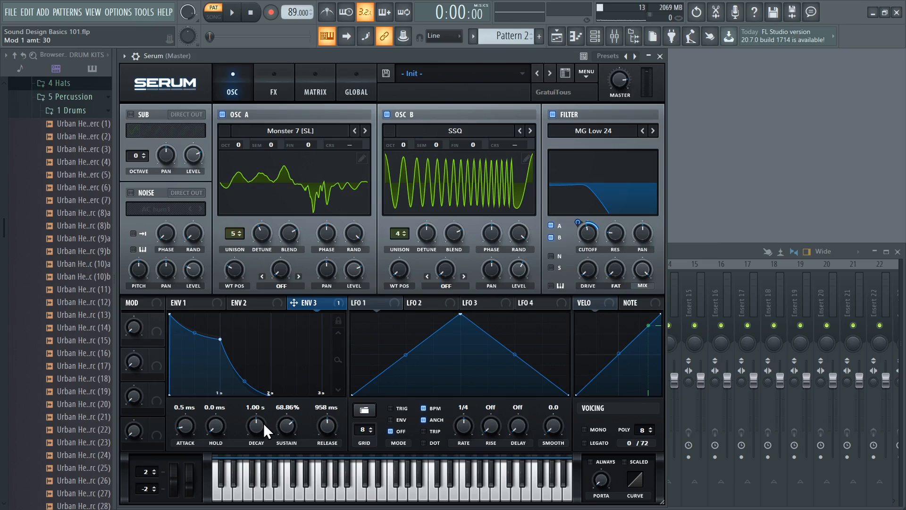
Set Env 3's decay to 1.93 s and its attack to 206 ms
{"action": "left_click_drag", "start_coordinate": [262, 426], "coordinate": [277, 425]}
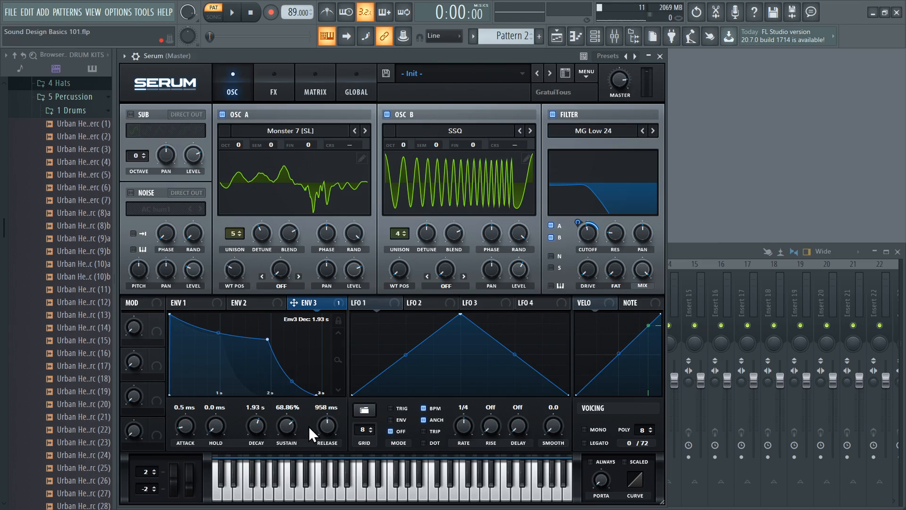
{"action": "left_click_drag", "start_coordinate": [187, 424], "coordinate": [197, 411]}
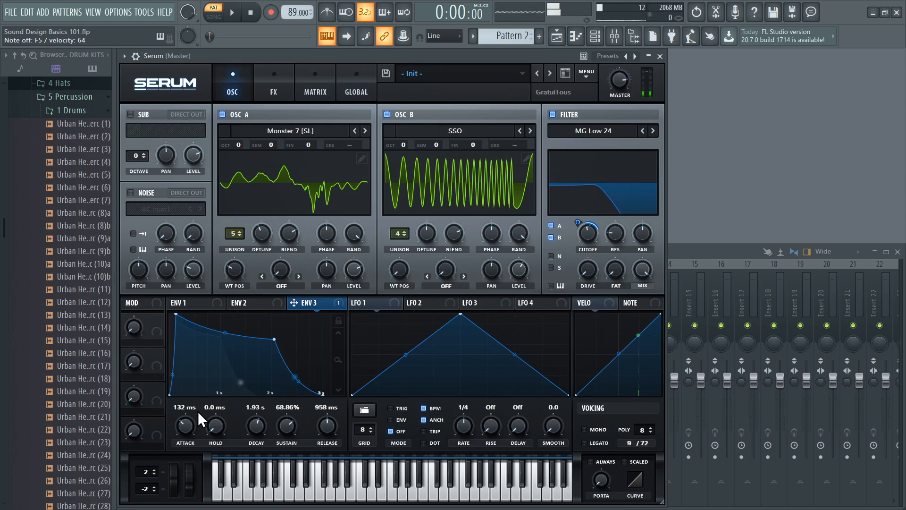
{"action": "left_click_drag", "start_coordinate": [184, 424], "coordinate": [185, 423]}
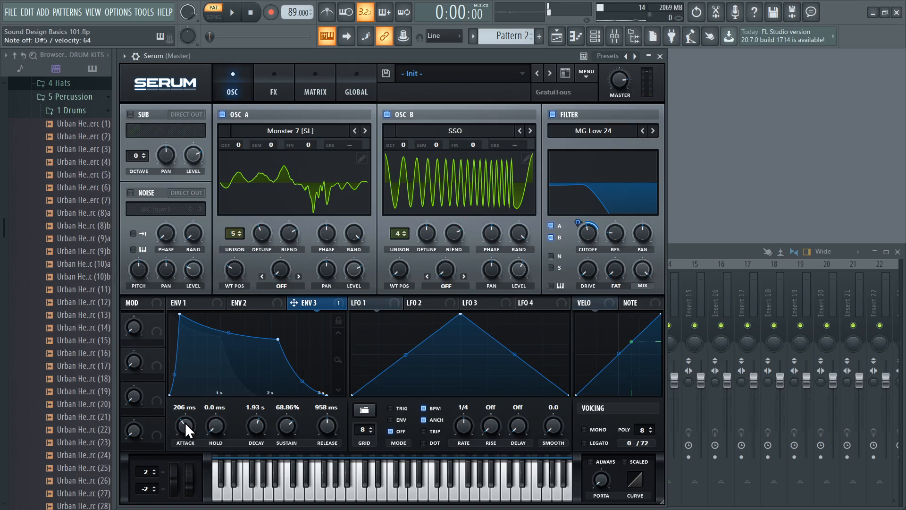
Play the pattern to audition the reshaped Serum patch, and stop playback
{"action": "key", "text": "space"}
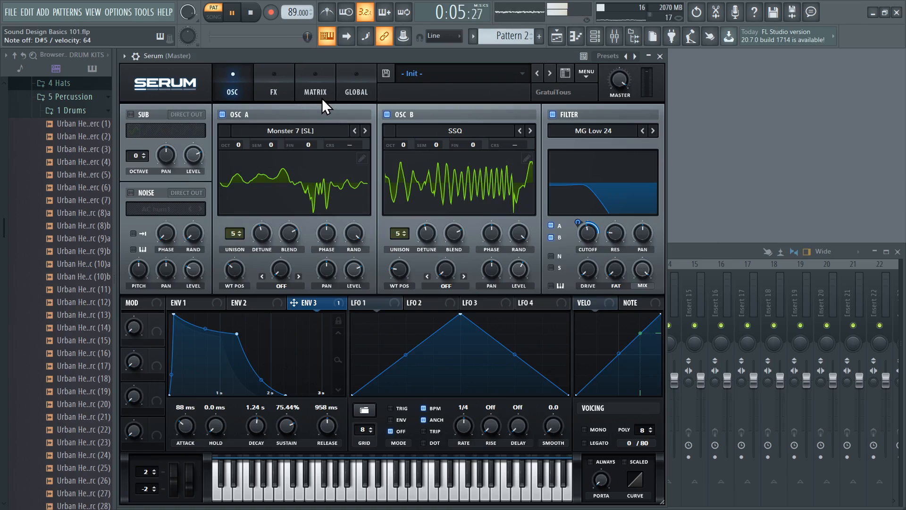
{"action": "key", "text": "space"}
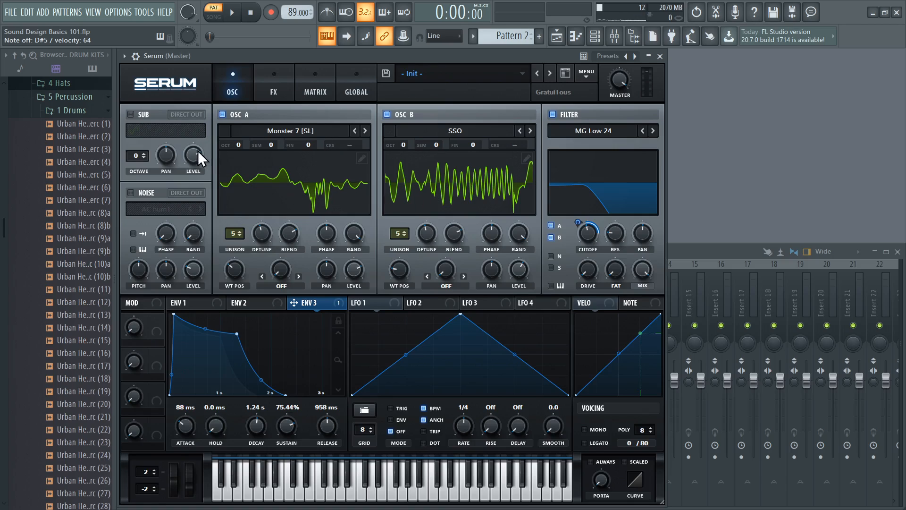
Enable Serum's sub oscillator with a square waveform, route it through the filter, and play the pattern to audition the patch
{"action": "left_click", "coordinate": [145, 113]}
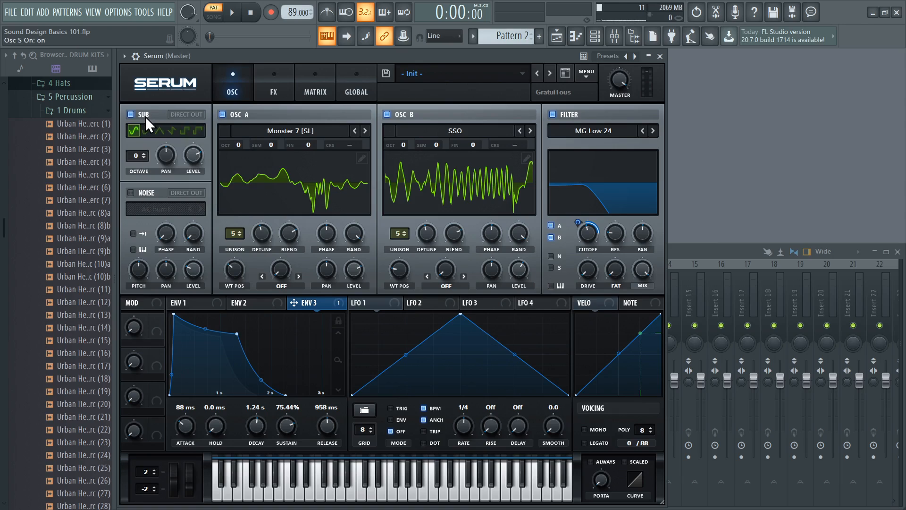
{"action": "key", "text": "ctrl+s"}
{"action": "left_click", "coordinate": [558, 269]}
{"action": "left_click", "coordinate": [185, 131]}
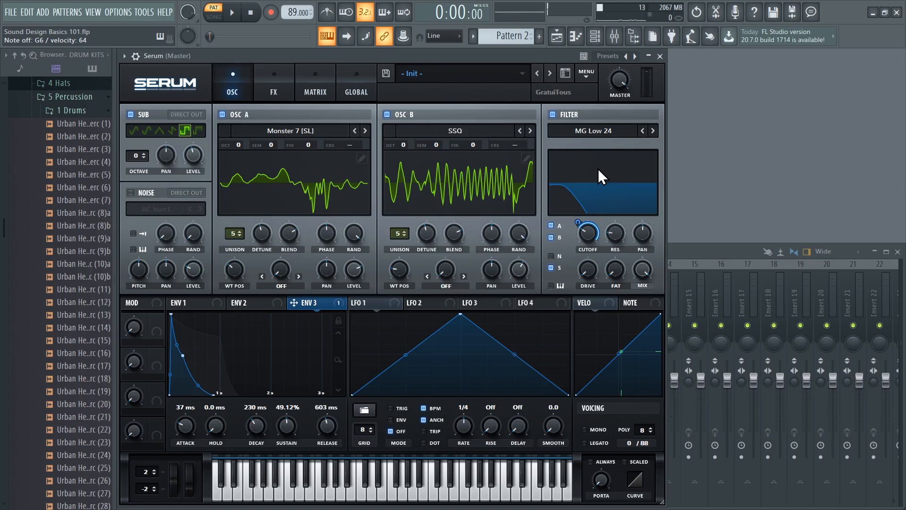
{"action": "key", "text": "space"}
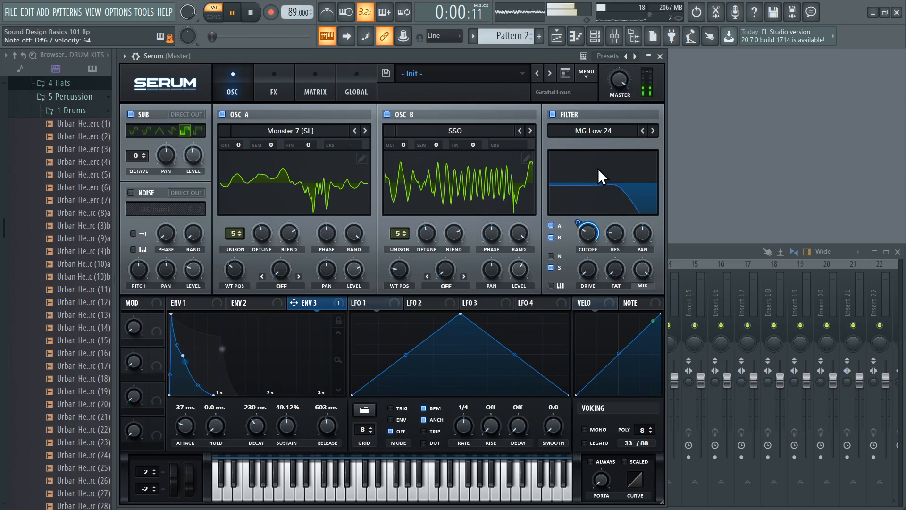
{"action": "key", "text": "space"}
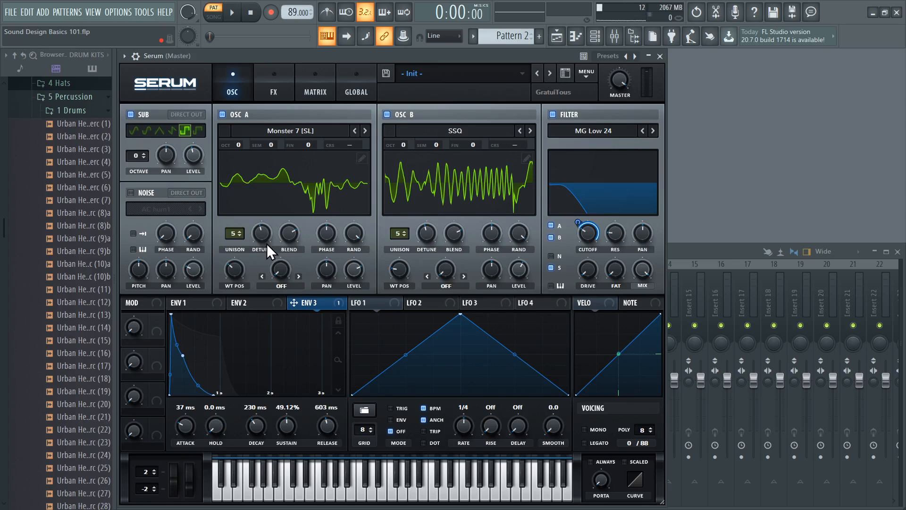
Examine the Env 2 and Env 1 envelopes in Serum, including how an envelope can be picked up for modulation assignment
{"action": "left_click", "coordinate": [250, 302]}
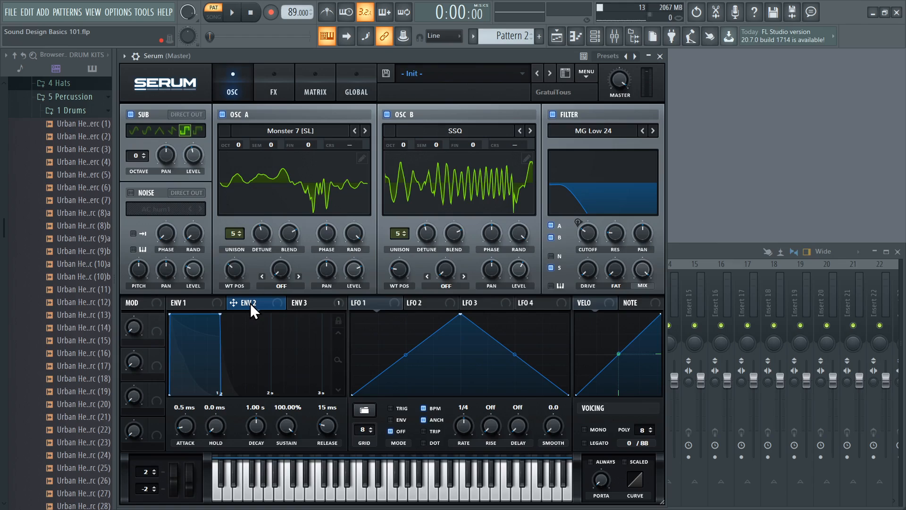
{"action": "left_click_drag", "start_coordinate": [250, 303], "coordinate": [251, 303]}
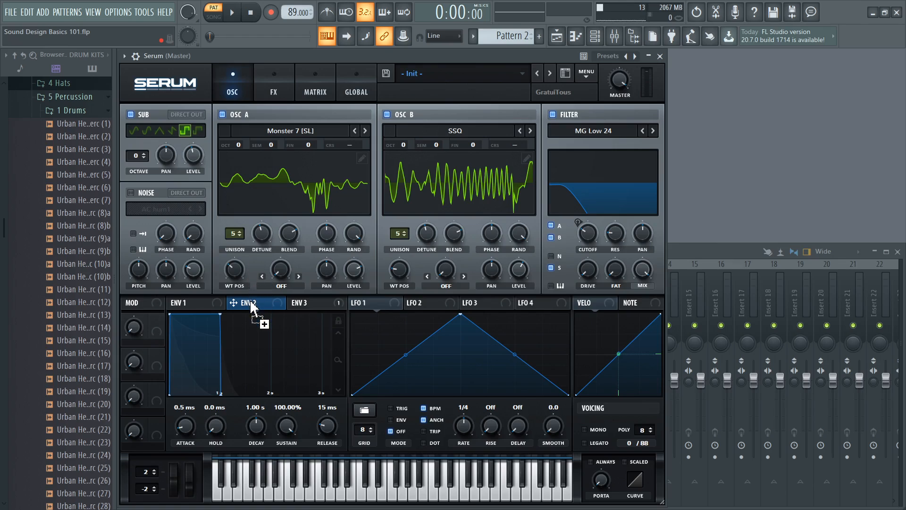
{"action": "left_click", "coordinate": [214, 307]}
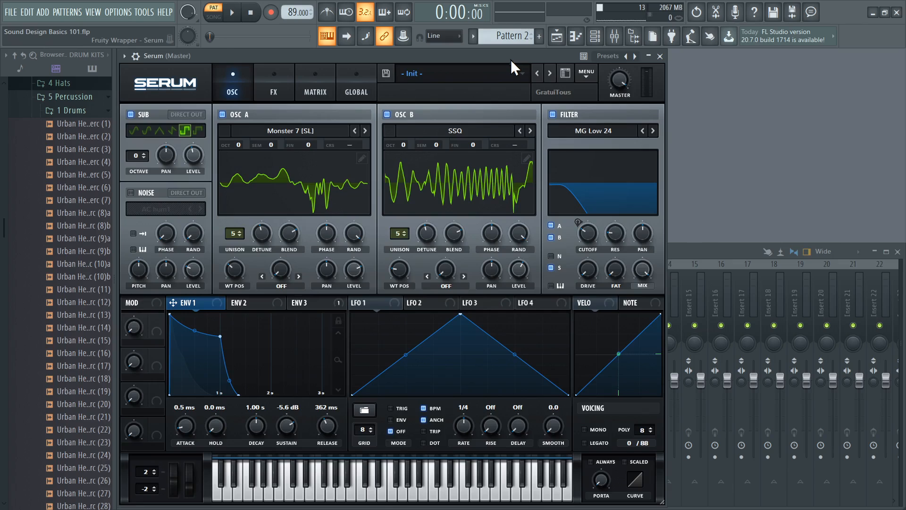
Close Serum, open Sylenth1 to review its oscillators, filter and envelopes, and return to the channel rack
{"action": "key", "text": "Escape"}
{"action": "left_click", "coordinate": [220, 89]}
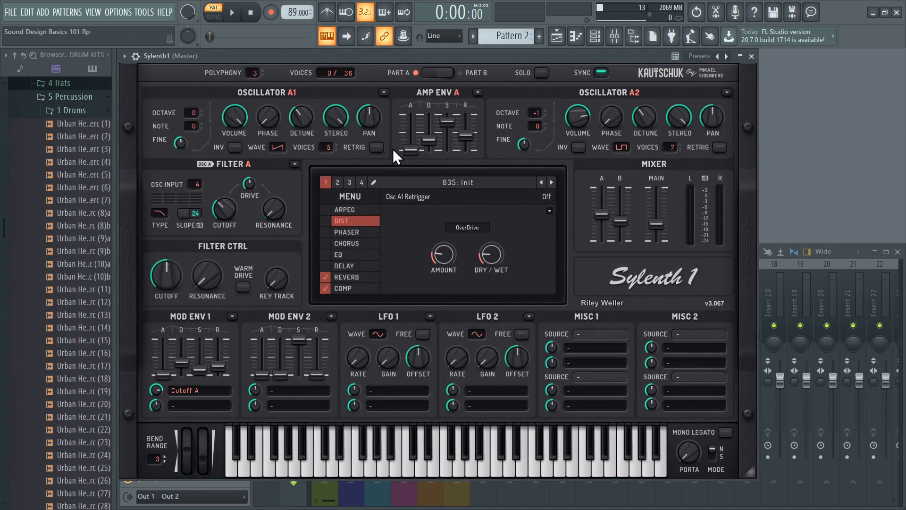
{"action": "key", "text": "Escape"}
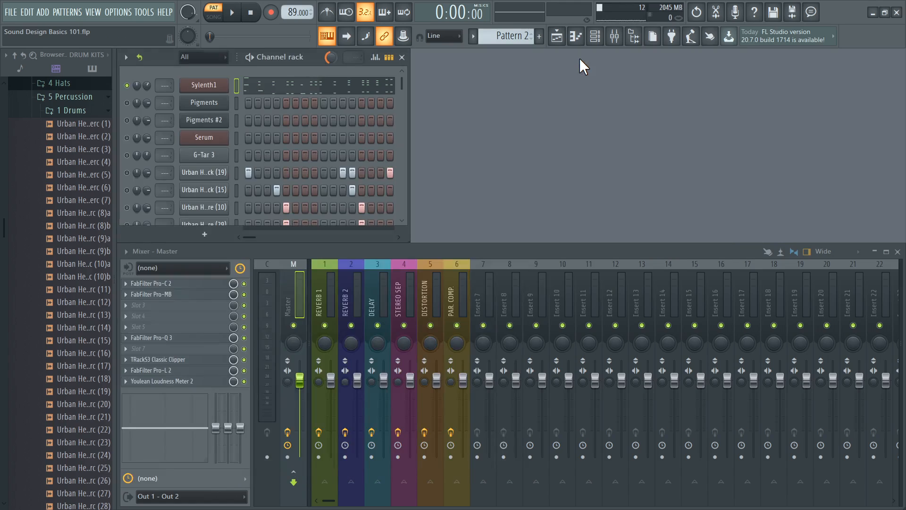